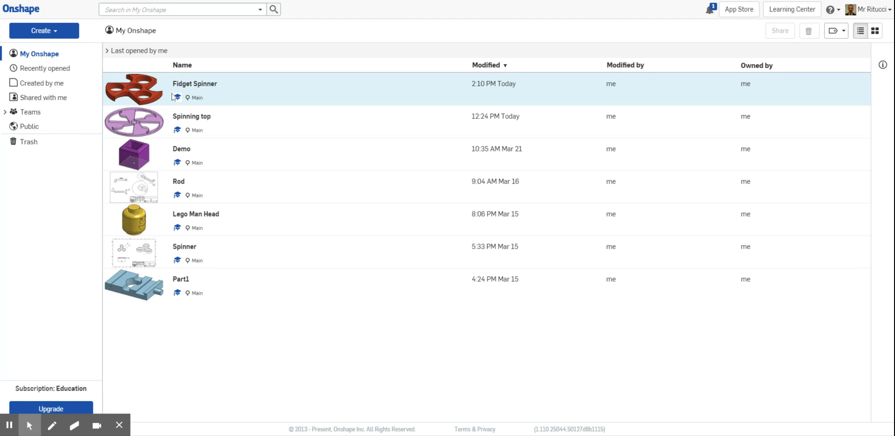
Step: Open the Fidget Spinner document and examine its finished part from different angles
{"action": "left_click", "coordinate": [196, 85]}
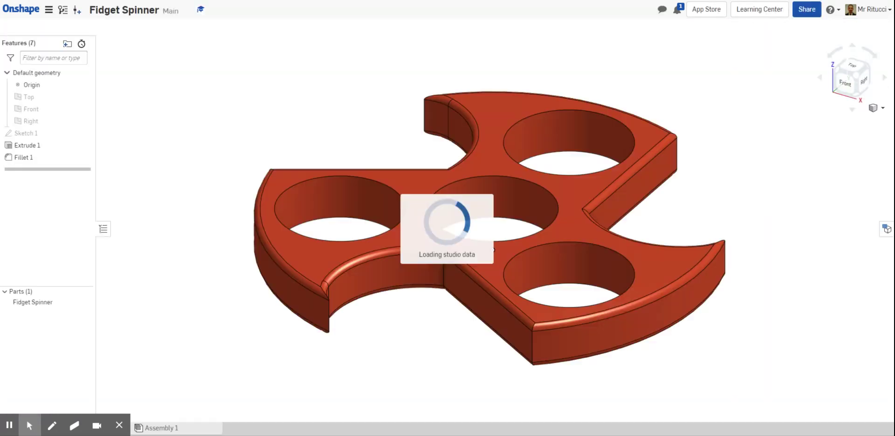
{"action": "scroll", "coordinate": [327, 175], "scroll_direction": "down", "scroll_amount": 5}
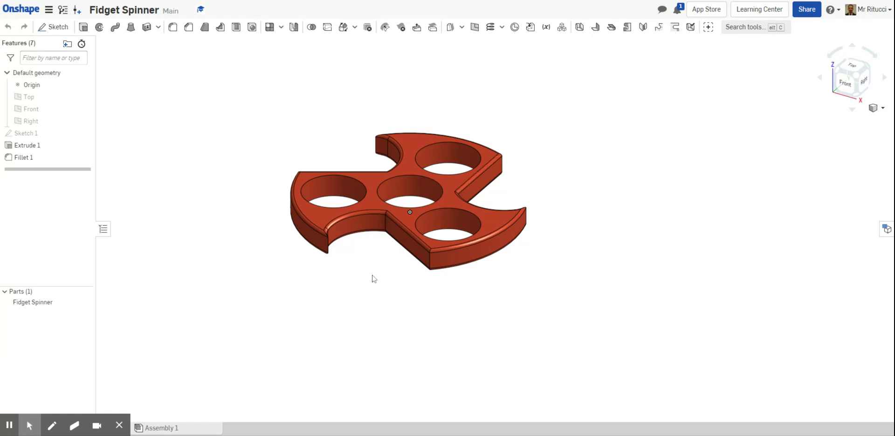
{"action": "right_click_drag", "start_coordinate": [377, 280], "coordinate": [499, 287]}
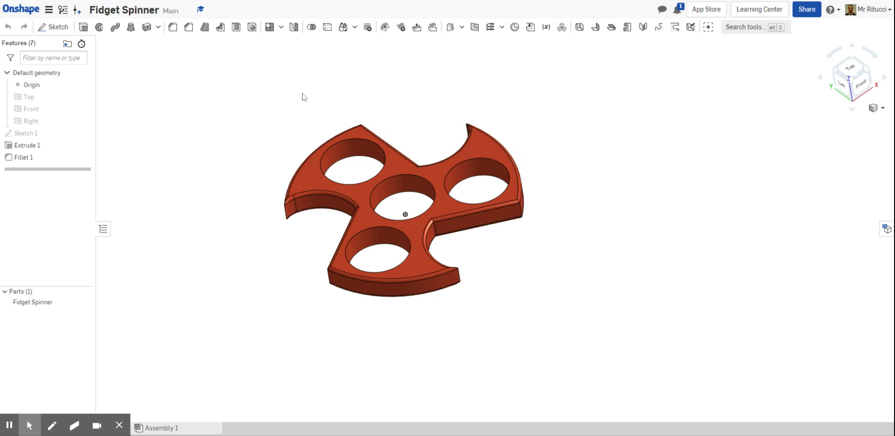
Step: Return to the document list and create a new document named Spinner
{"action": "left_click", "coordinate": [25, 10]}
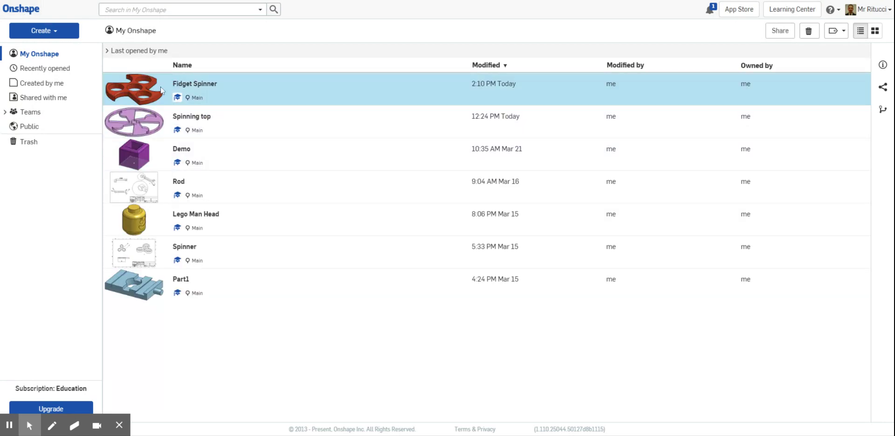
{"action": "left_click", "coordinate": [37, 32]}
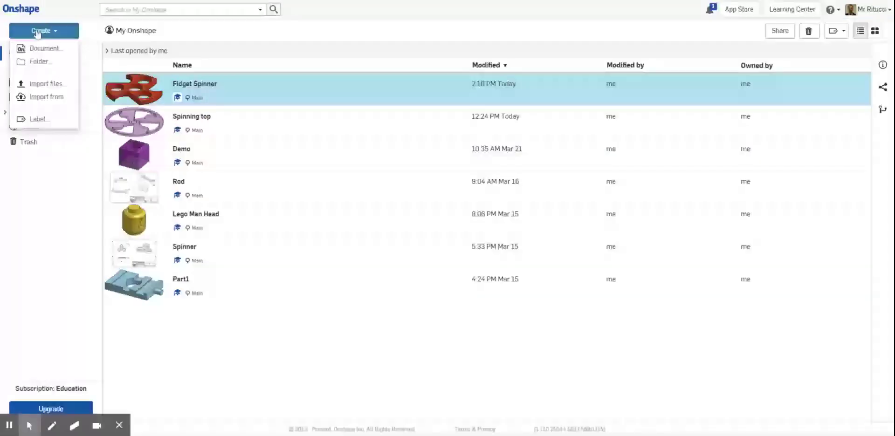
{"action": "left_click", "coordinate": [45, 48]}
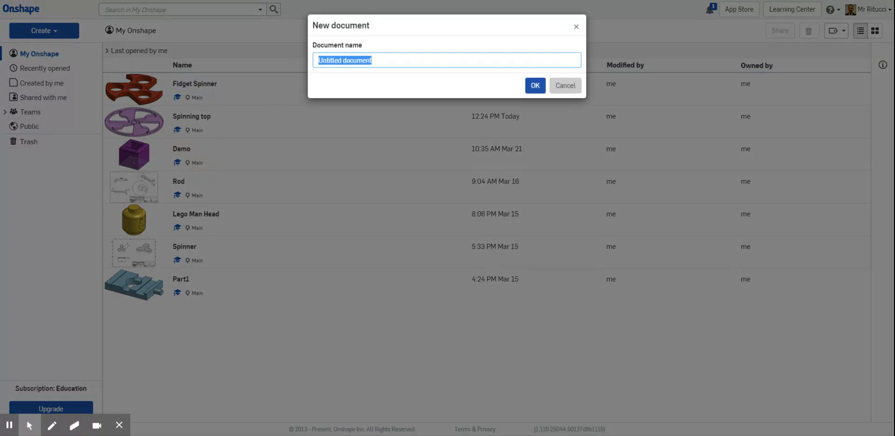
{"action": "left_click", "coordinate": [372, 60]}
{"action": "left_click_drag", "start_coordinate": [372, 60], "coordinate": [293, 64]}
{"action": "type", "text": "Spinner"}
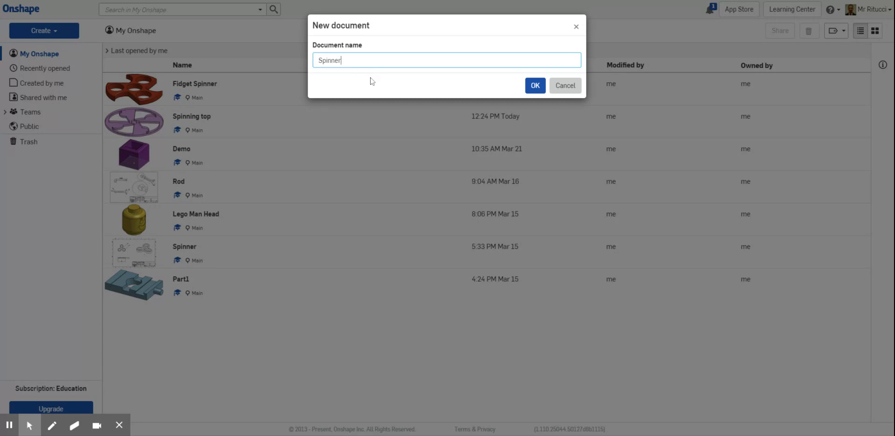
{"action": "left_click", "coordinate": [536, 87]}
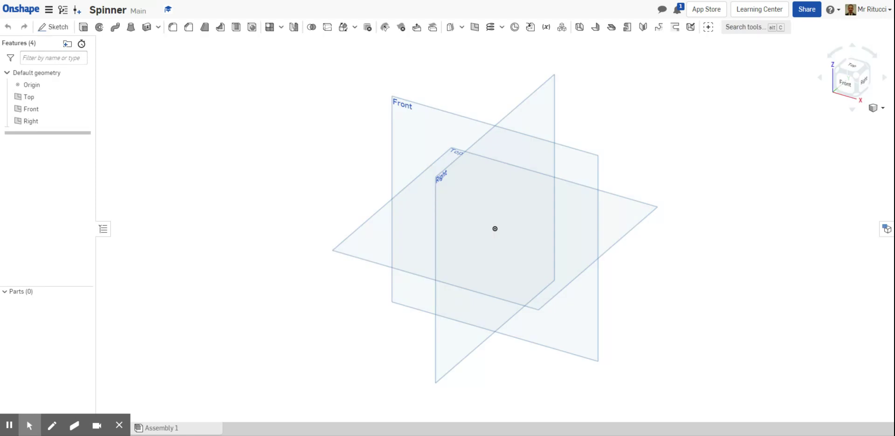
Step: Hide the Front and Right planes and start a new sketch on the Top plane
{"action": "scroll", "coordinate": [649, 180], "scroll_direction": "up", "scroll_amount": 1}
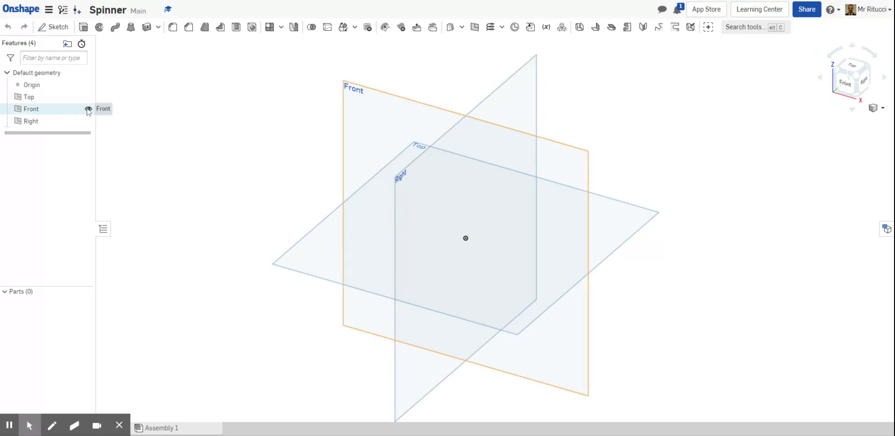
{"action": "left_click", "coordinate": [88, 110]}
{"action": "left_click", "coordinate": [88, 121]}
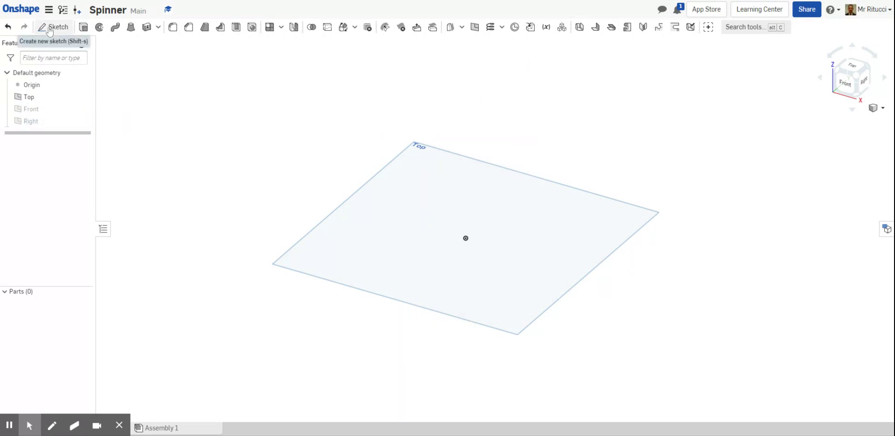
{"action": "left_click", "coordinate": [50, 31]}
{"action": "left_click", "coordinate": [29, 97]}
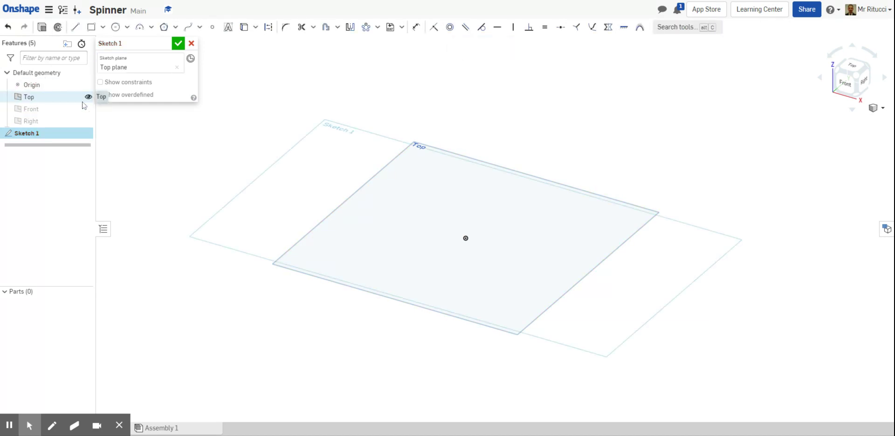
{"action": "left_click", "coordinate": [853, 62]}
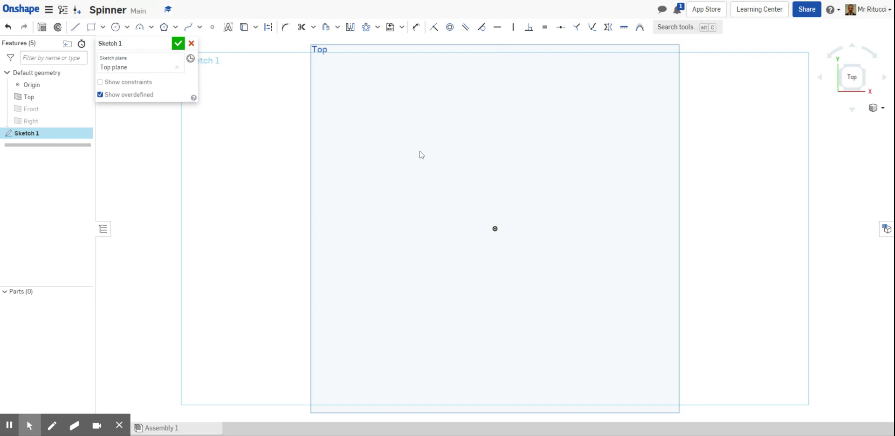
Step: Sketch two concentric circles centred on the origin, about 75 mm and about 34 mm in diameter
{"action": "key", "text": "c"}
{"action": "left_click", "coordinate": [495, 228]}
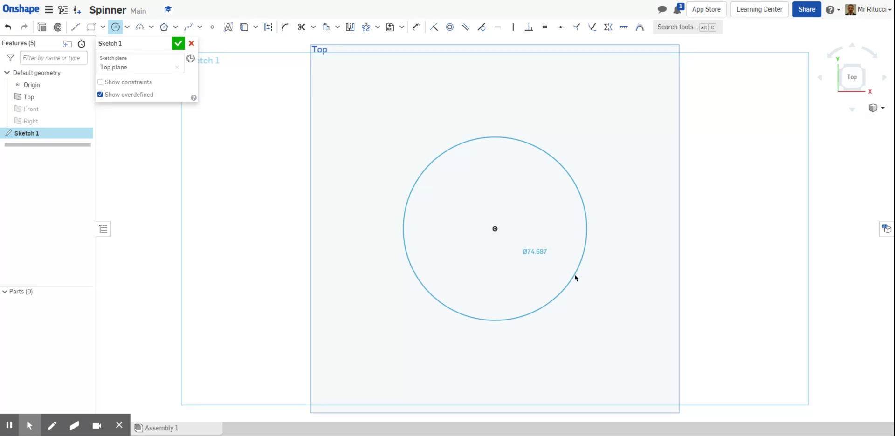
{"action": "left_click", "coordinate": [576, 276]}
{"action": "left_click", "coordinate": [496, 228]}
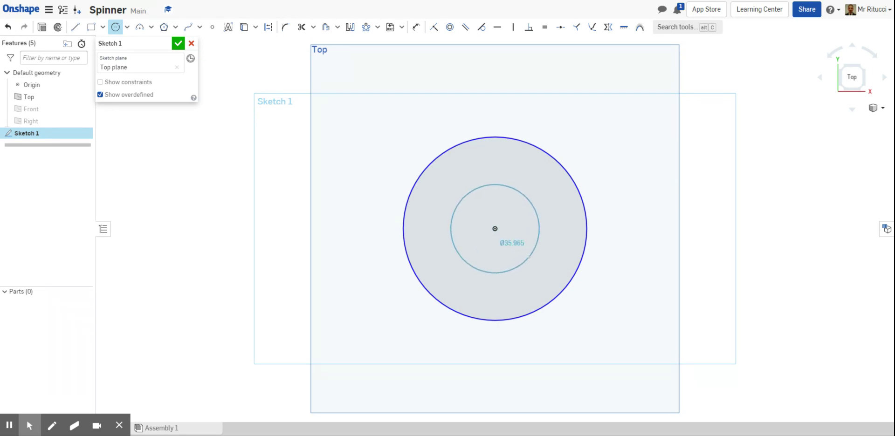
{"action": "left_click", "coordinate": [528, 254]}
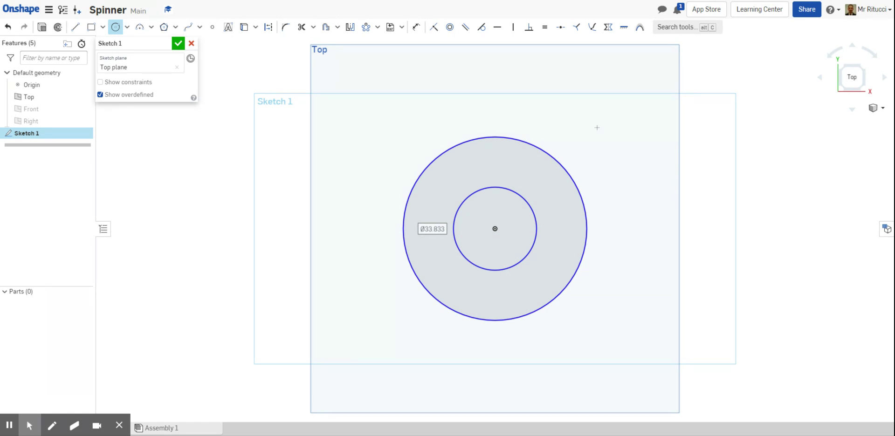
Step: Dimension the outer circle with a diameter of 80 mm
{"action": "key", "text": "d"}
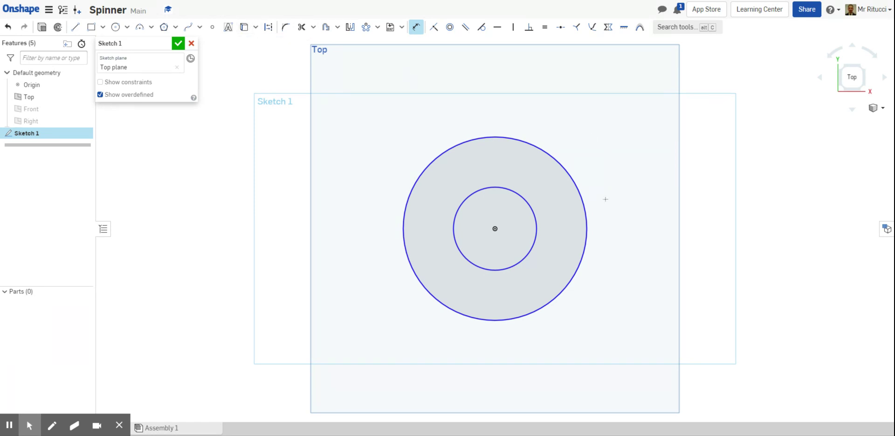
{"action": "left_click", "coordinate": [584, 210]}
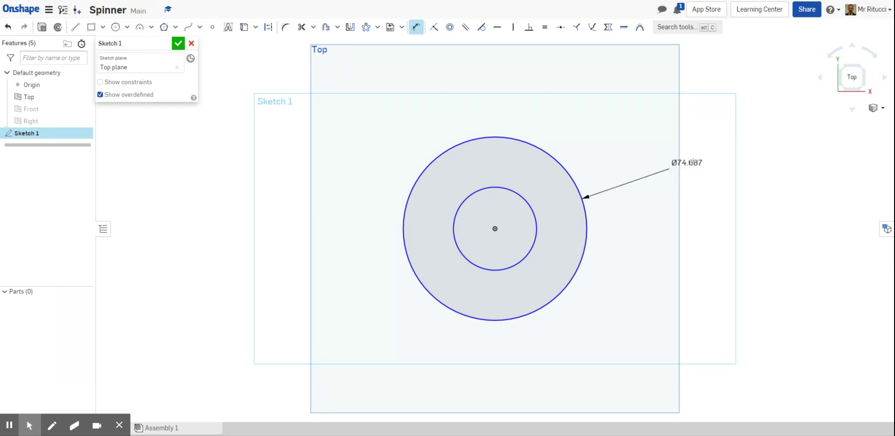
{"action": "left_click", "coordinate": [712, 159]}
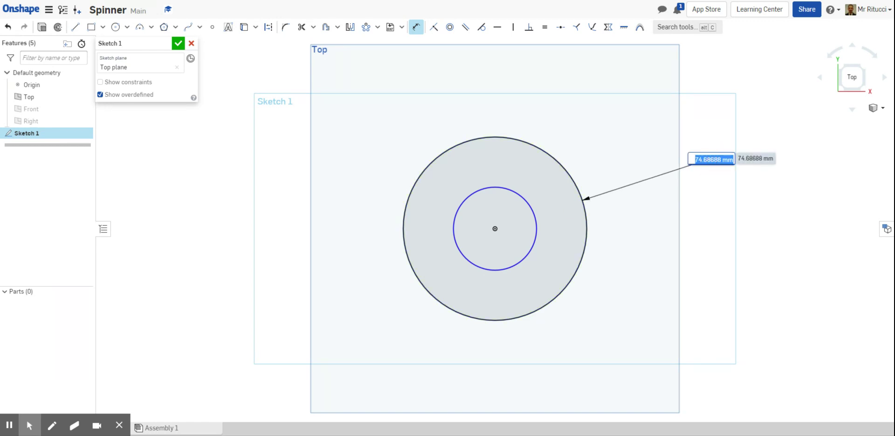
{"action": "type", "text": "80"}
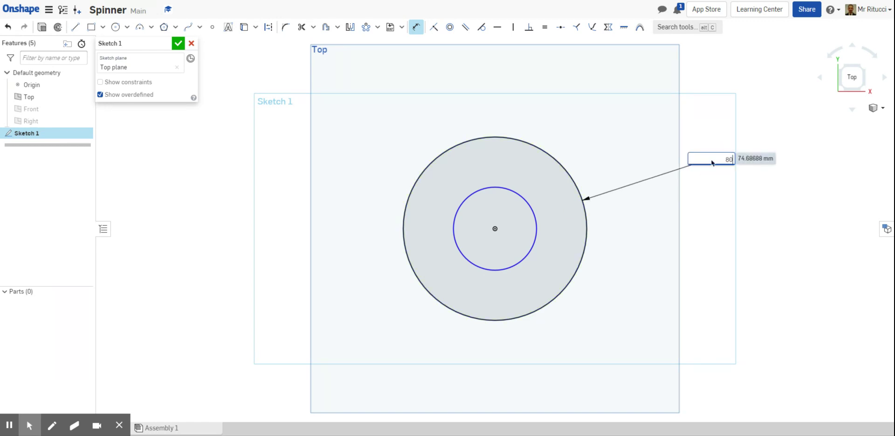
{"action": "key", "text": "Return"}
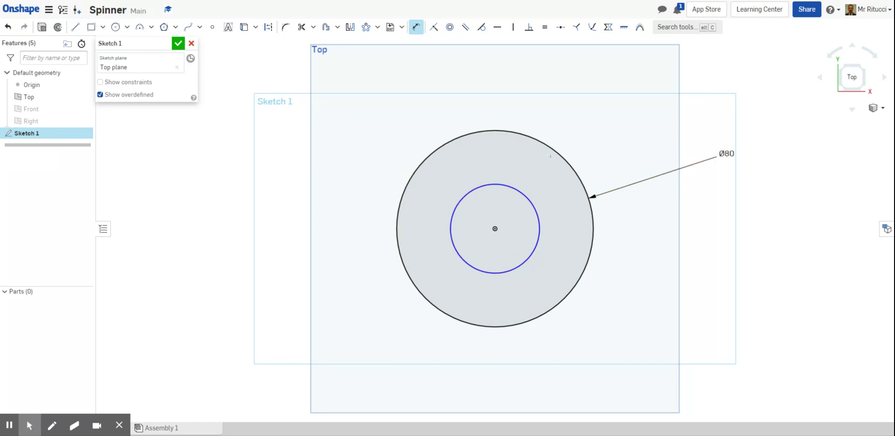
Step: Dimension the inner circle with a diameter of 22 mm and place the dimension outside the outer circle
{"action": "left_click", "coordinate": [525, 197]}
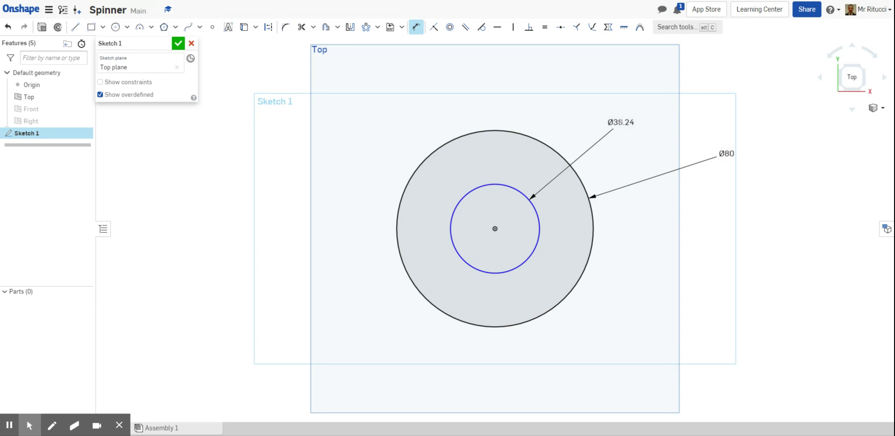
{"action": "left_click", "coordinate": [621, 122]}
{"action": "type", "text": "22"}
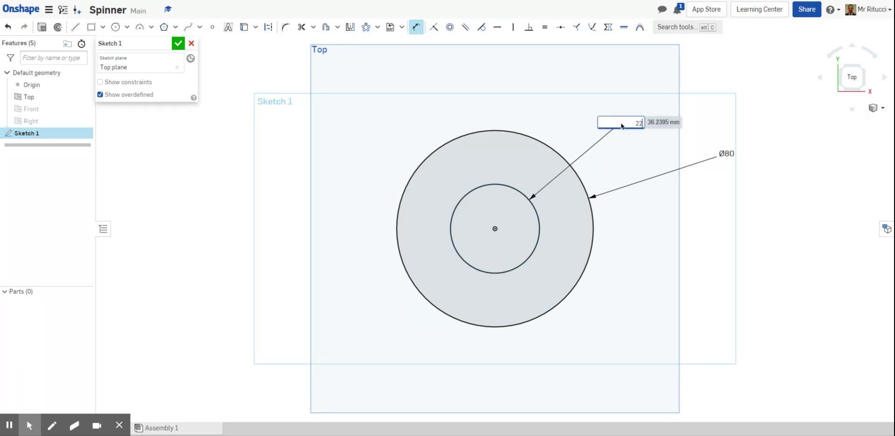
{"action": "key", "text": "Return"}
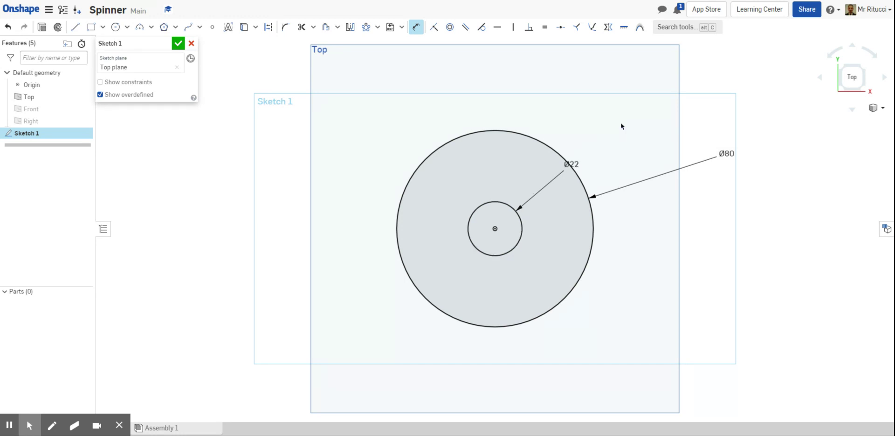
{"action": "left_click_drag", "start_coordinate": [573, 163], "coordinate": [685, 128]}
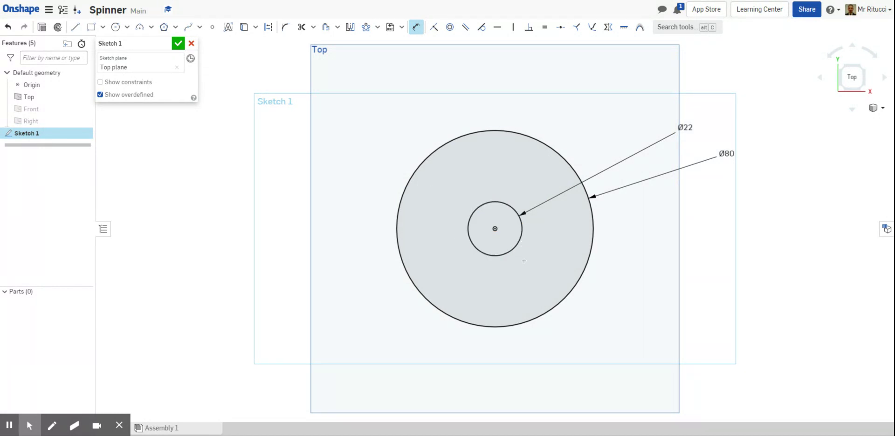
Step: Sketch a circle about 18 mm in diameter vertically above the origin, between the inner and outer circles
{"action": "scroll", "coordinate": [510, 205], "scroll_direction": "up", "scroll_amount": 1}
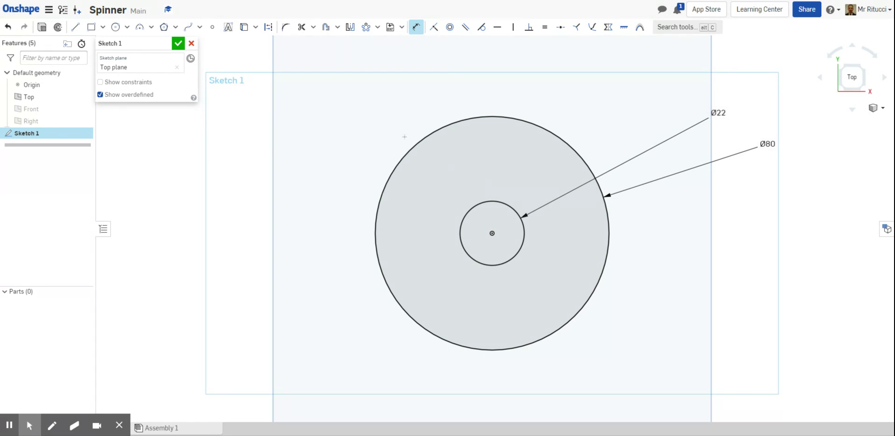
{"action": "key", "text": "c"}
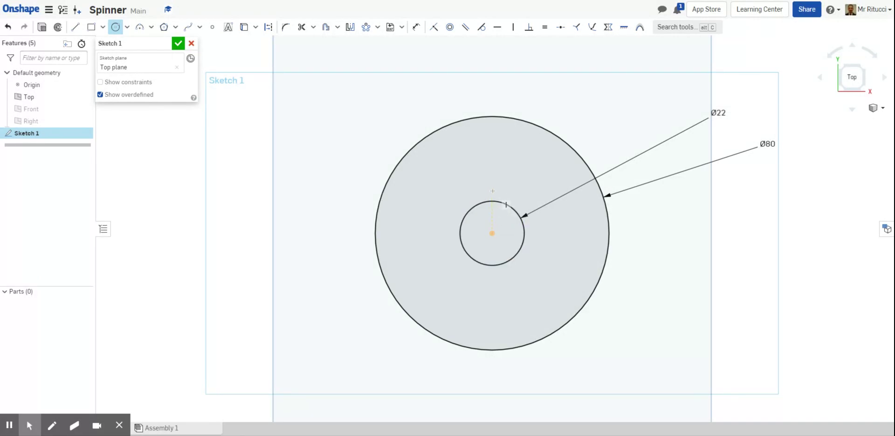
{"action": "left_click", "coordinate": [492, 153]}
{"action": "left_click", "coordinate": [512, 172]}
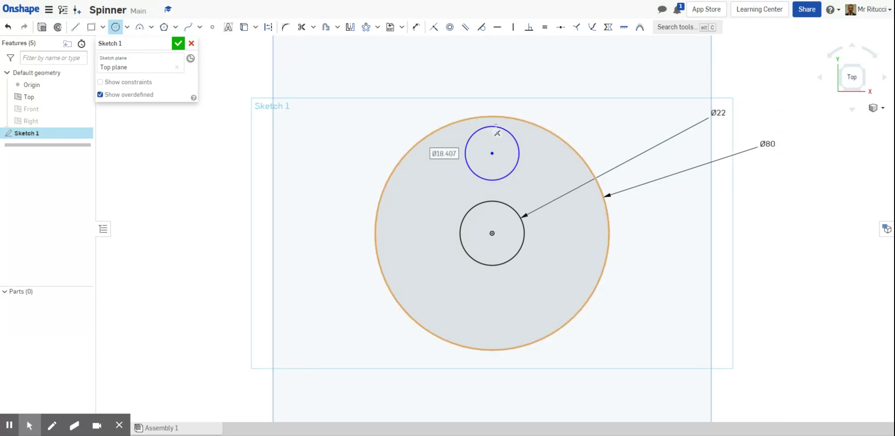
{"action": "key", "text": "u"}
{"action": "left_click", "coordinate": [518, 148]}
{"action": "left_click", "coordinate": [620, 106]}
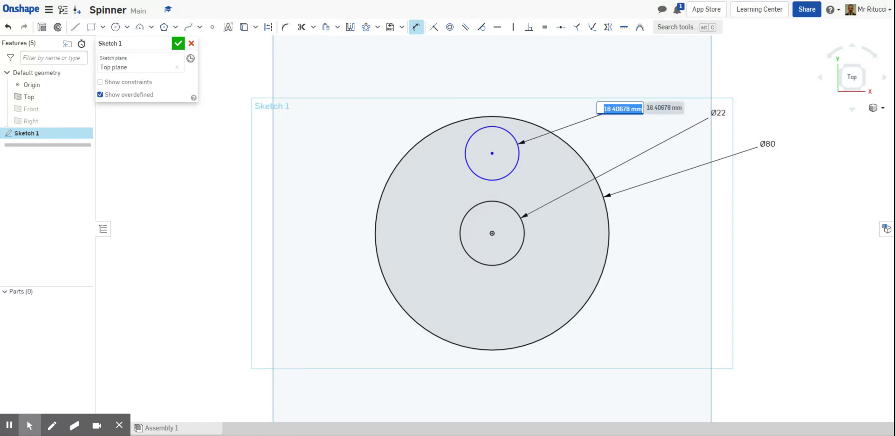
{"action": "left_click", "coordinate": [9, 28]}
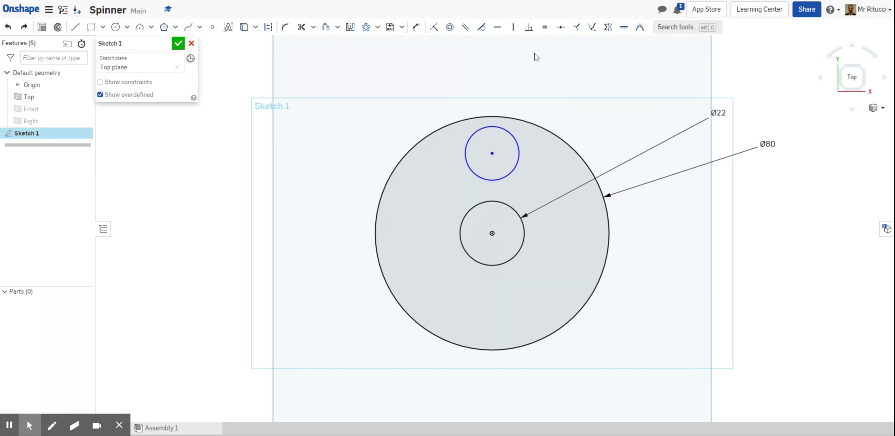
Step: Apply an Equal constraint between the central 22 mm circle and the circle above it
{"action": "left_click", "coordinate": [545, 28]}
{"action": "left_click", "coordinate": [544, 28]}
{"action": "left_click", "coordinate": [507, 205]}
{"action": "left_click", "coordinate": [513, 174]}
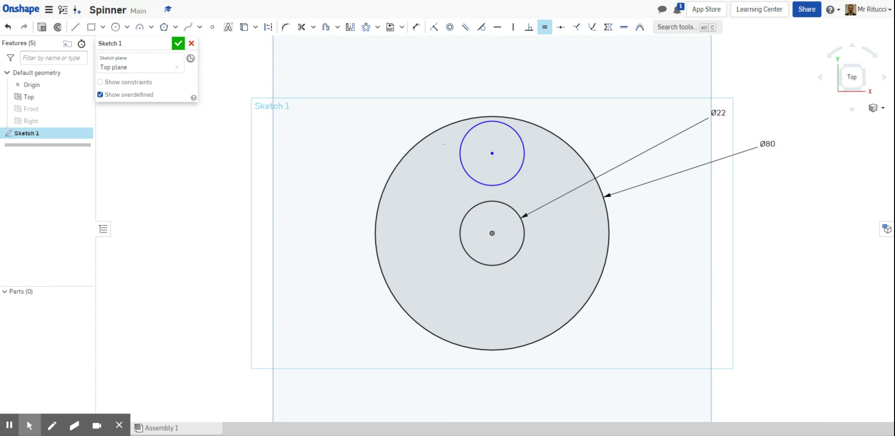
{"action": "key", "text": "Escape"}
Step: Shift the upper circle slightly toward the origin and move the 80 mm and 22 mm dimensions to the sketch's lower right
{"action": "left_click", "coordinate": [508, 126]}
{"action": "left_click_drag", "start_coordinate": [508, 126], "coordinate": [510, 136]}
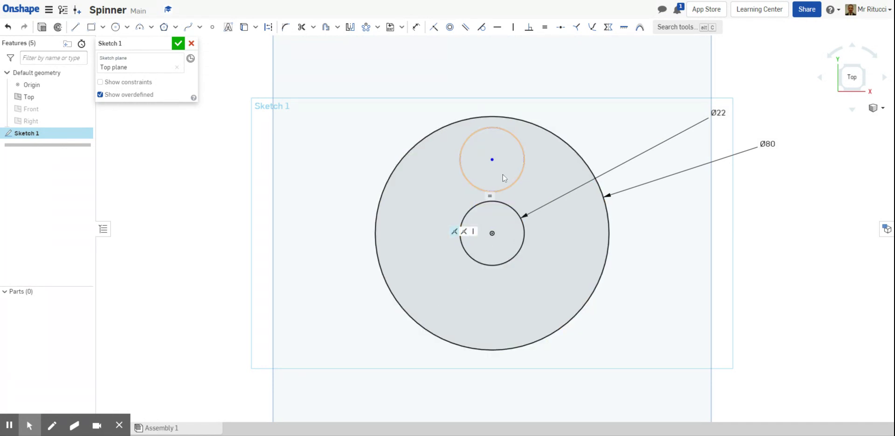
{"action": "left_click_drag", "start_coordinate": [769, 144], "coordinate": [774, 373]}
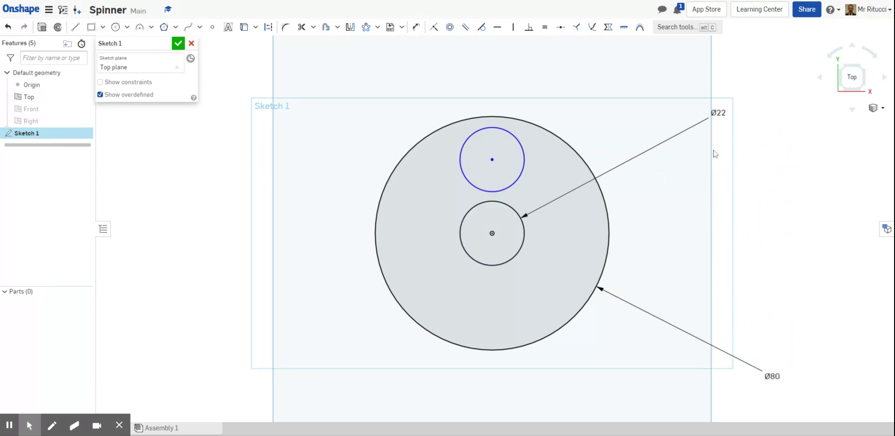
{"action": "left_click_drag", "start_coordinate": [717, 113], "coordinate": [625, 376]}
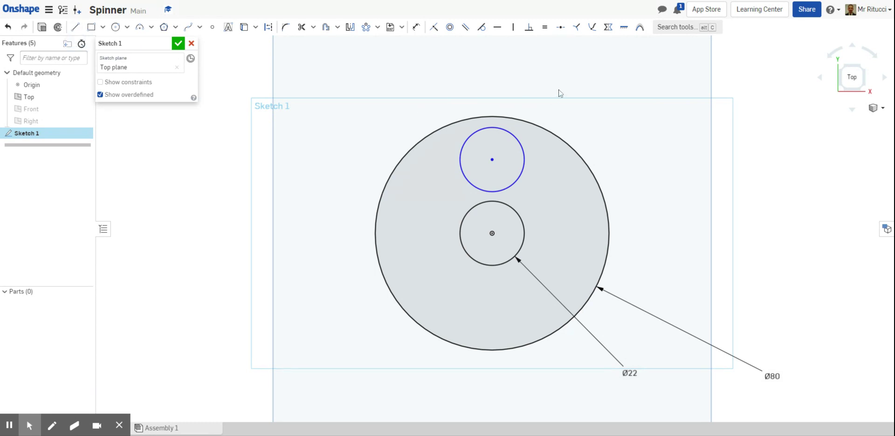
Step: Sketch a line about 24.4 mm long from the outer circle down past the upper circle, on its right side
{"action": "key", "text": "l"}
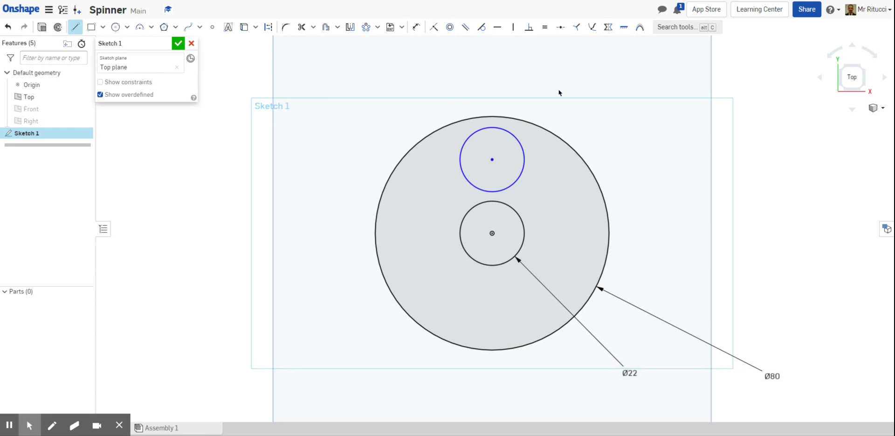
{"action": "left_click", "coordinate": [527, 122]}
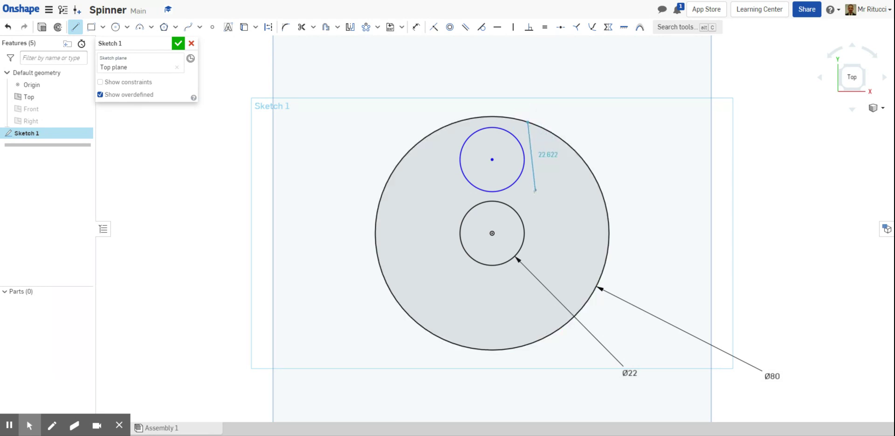
{"action": "left_click", "coordinate": [531, 193]}
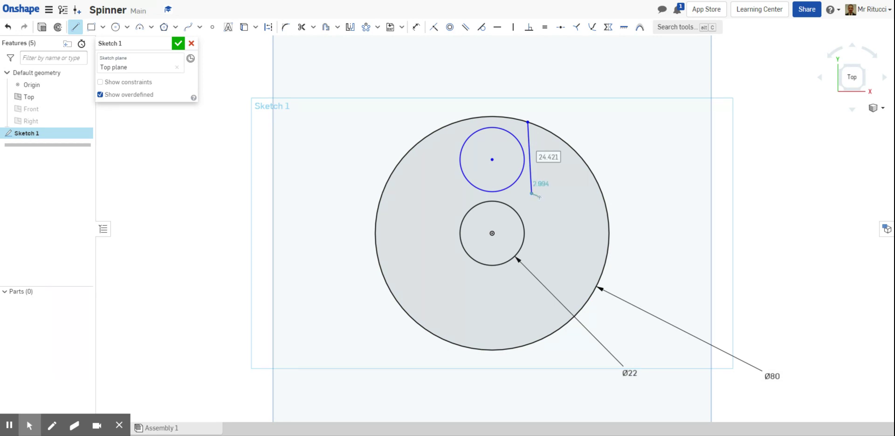
Step: Continue from the line's lower end with two connected arcs, about 16.3 mm and 5.8 mm in radius, ending on the outer circle
{"action": "key", "text": "t"}
{"action": "left_click", "coordinate": [531, 193]}
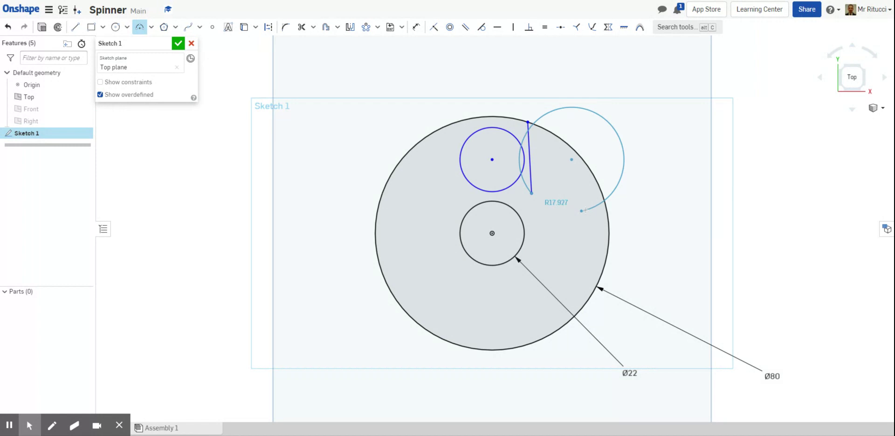
{"action": "left_click", "coordinate": [582, 211]}
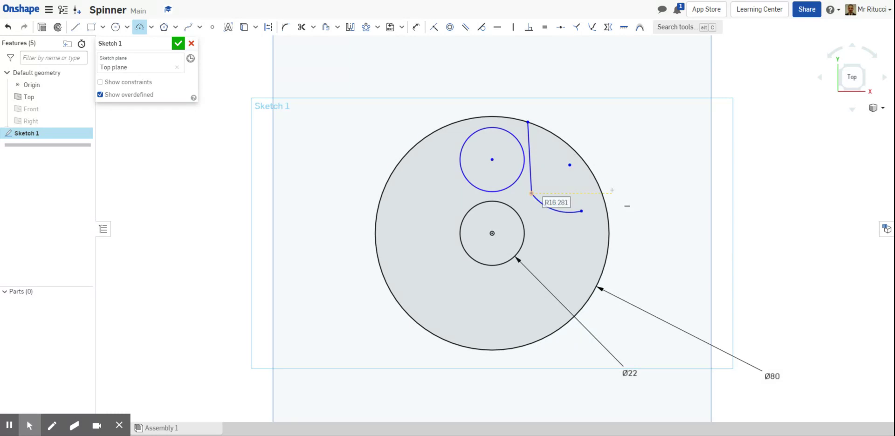
{"action": "key", "text": "Escape"}
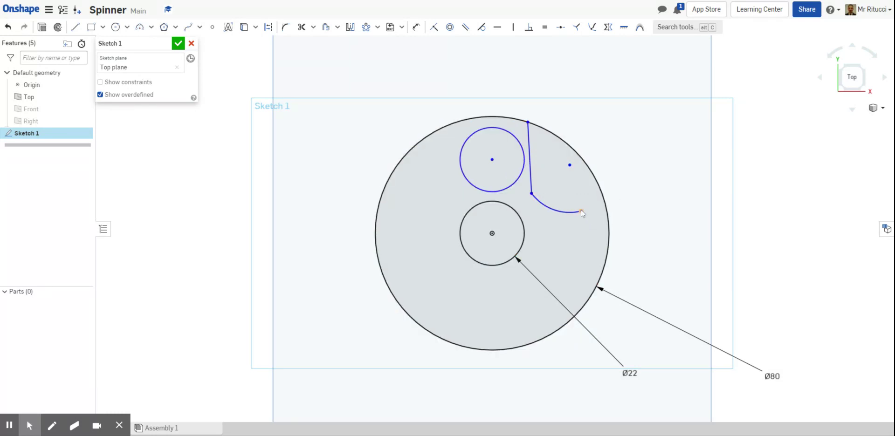
{"action": "key", "text": "t"}
{"action": "left_click", "coordinate": [581, 211]}
{"action": "left_click", "coordinate": [597, 205]}
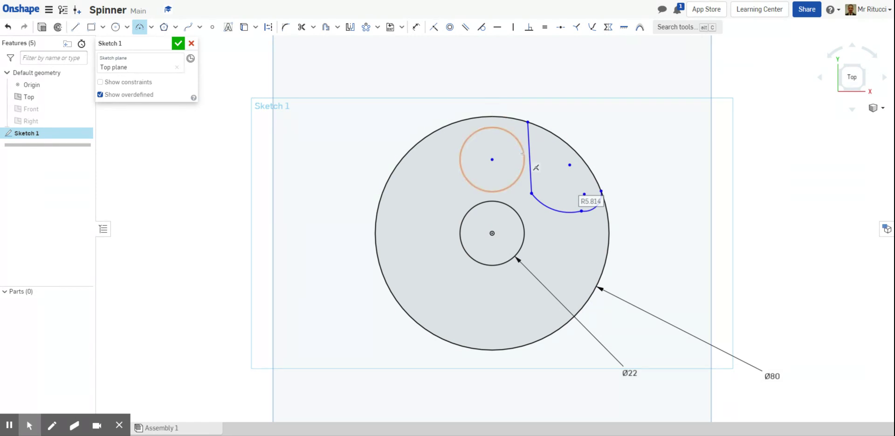
Step: Apply a Tangent constraint between the large notch arc and the small arc that meets the outer circle
{"action": "left_click", "coordinate": [482, 28]}
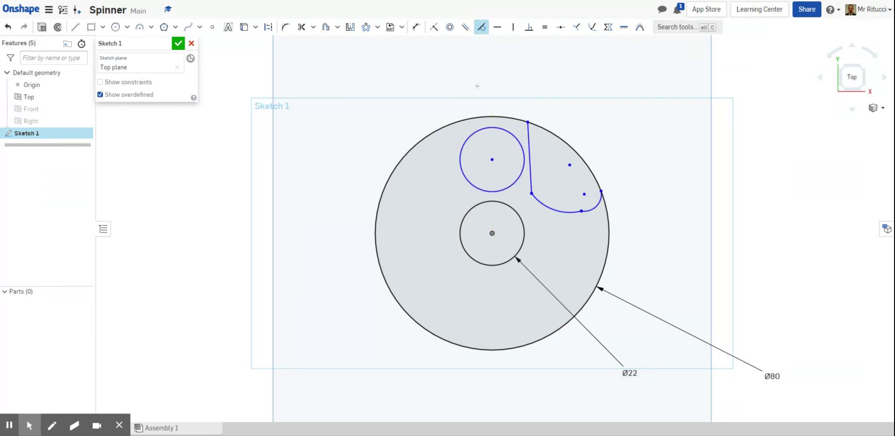
{"action": "left_click", "coordinate": [596, 206]}
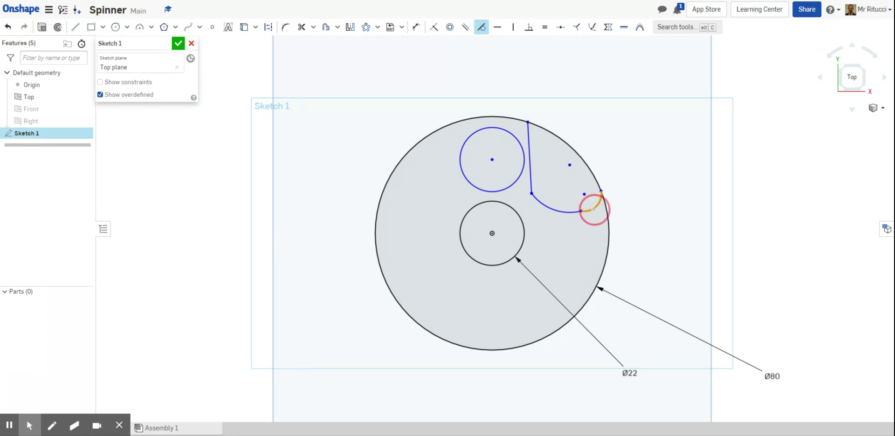
{"action": "left_click", "coordinate": [559, 211]}
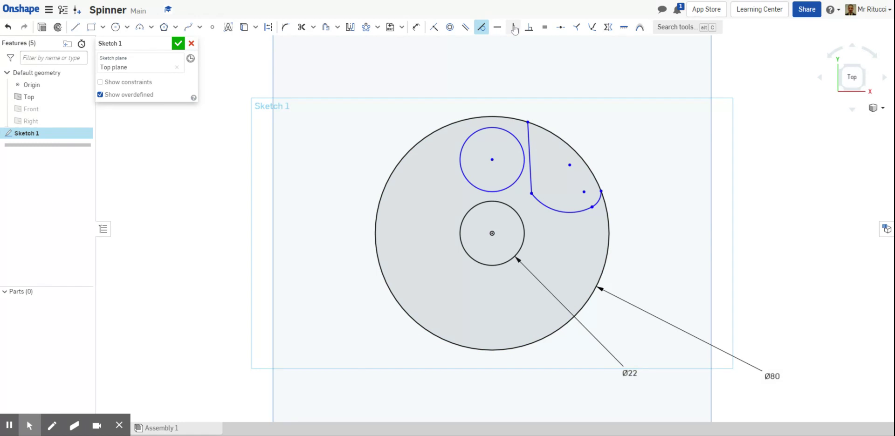
Step: Constrain the notch's straight line to be vertical and shift its lower end slightly away from the upper circle
{"action": "left_click", "coordinate": [513, 28]}
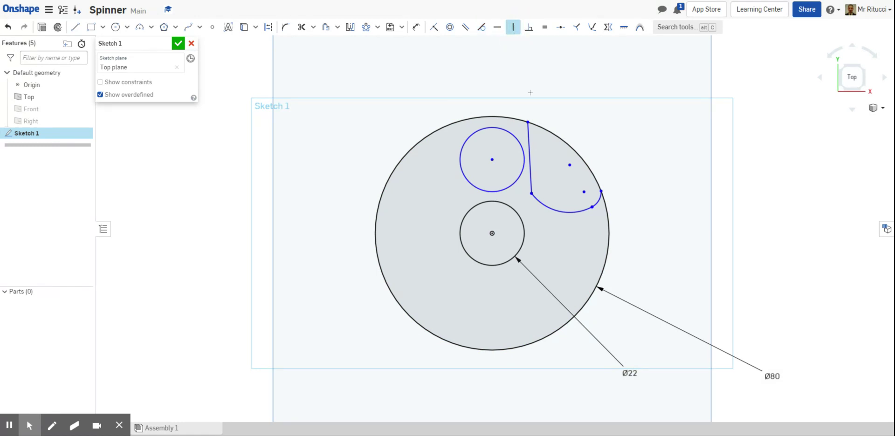
{"action": "left_click", "coordinate": [530, 149]}
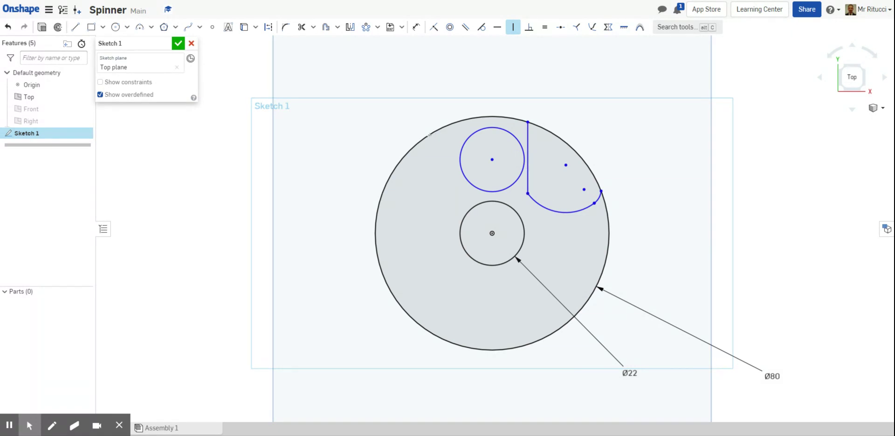
{"action": "key", "text": "Escape"}
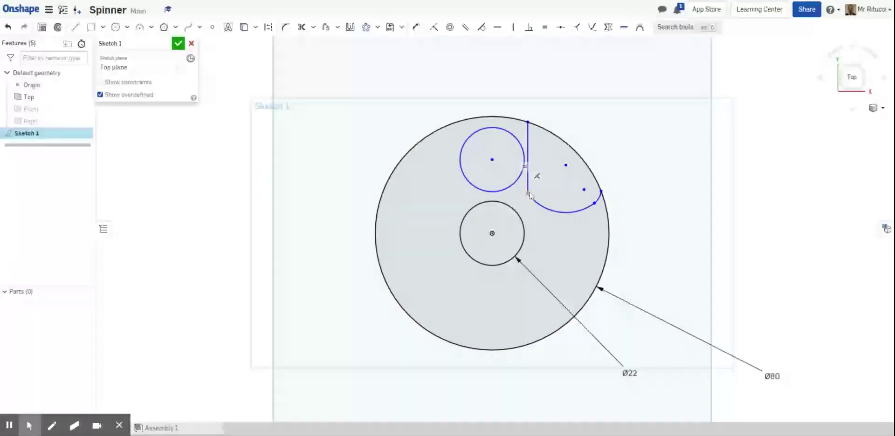
{"action": "left_click_drag", "start_coordinate": [528, 193], "coordinate": [536, 188]}
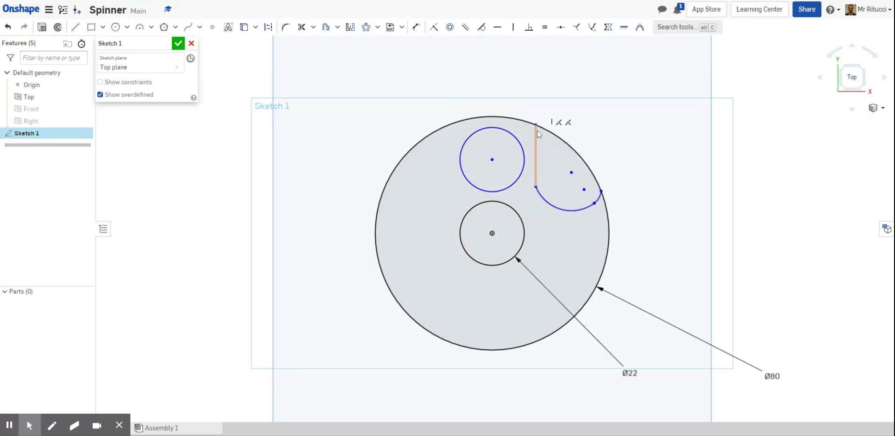
{"action": "left_click", "coordinate": [536, 156]}
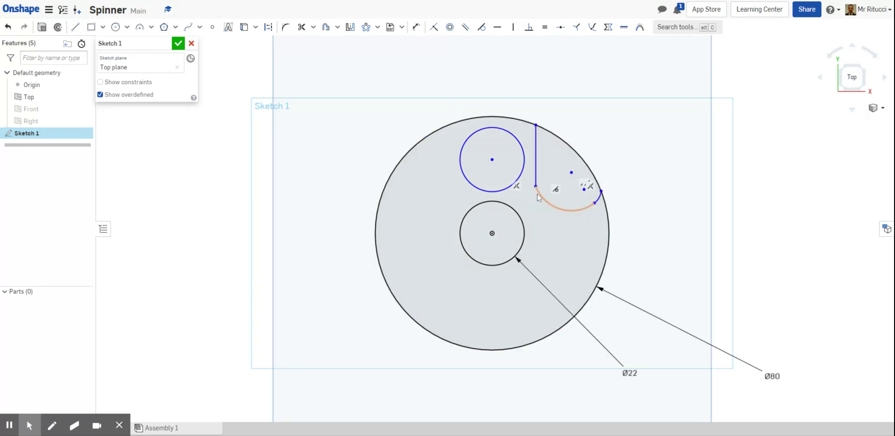
{"action": "left_click", "coordinate": [646, 170]}
{"action": "left_click", "coordinate": [377, 27]}
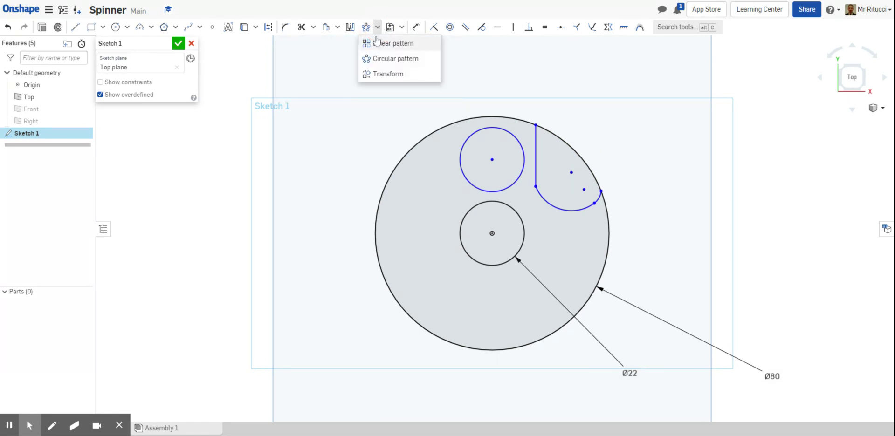
{"action": "left_click", "coordinate": [368, 59]}
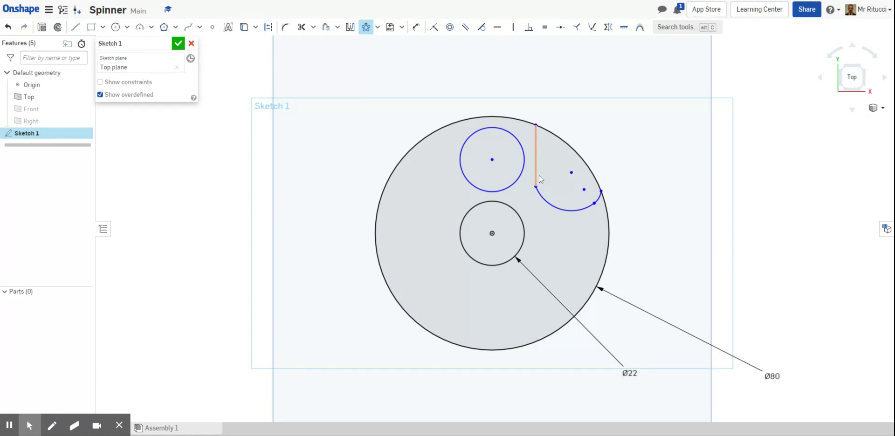
{"action": "left_click", "coordinate": [537, 158]}
{"action": "left_click", "coordinate": [366, 26]}
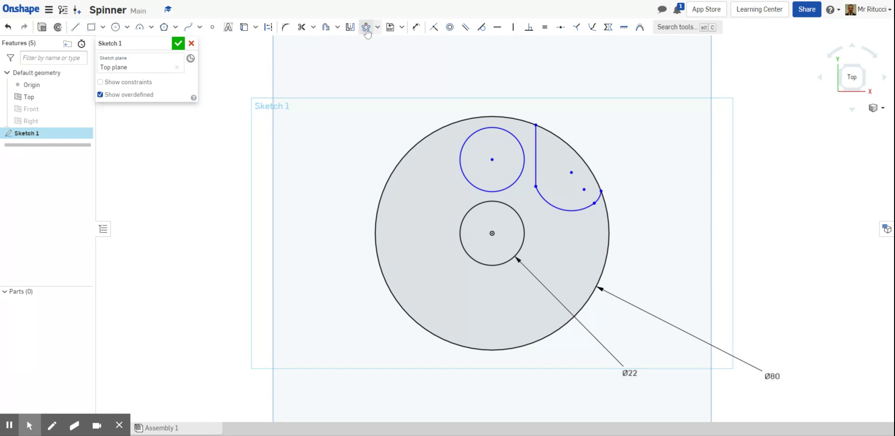
Step: Create a circular sketch pattern of the notch's line, its two arcs and the upper circle, with three instances around the origin
{"action": "left_click", "coordinate": [536, 160]}
{"action": "left_click", "coordinate": [551, 204]}
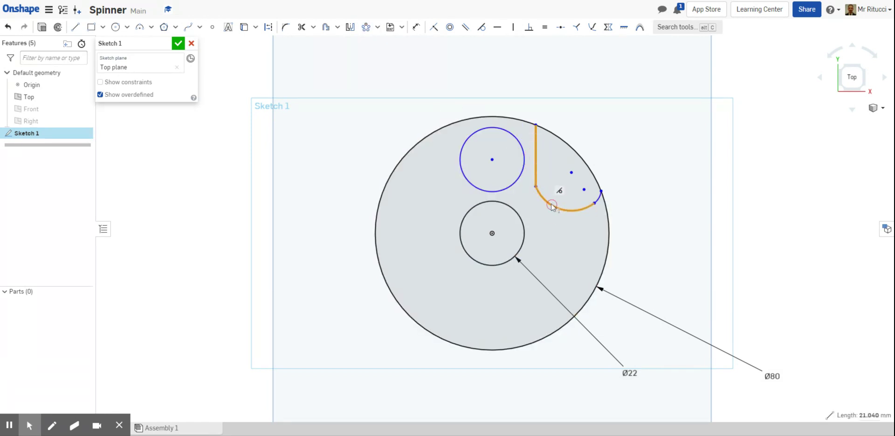
{"action": "left_click", "coordinate": [598, 199]}
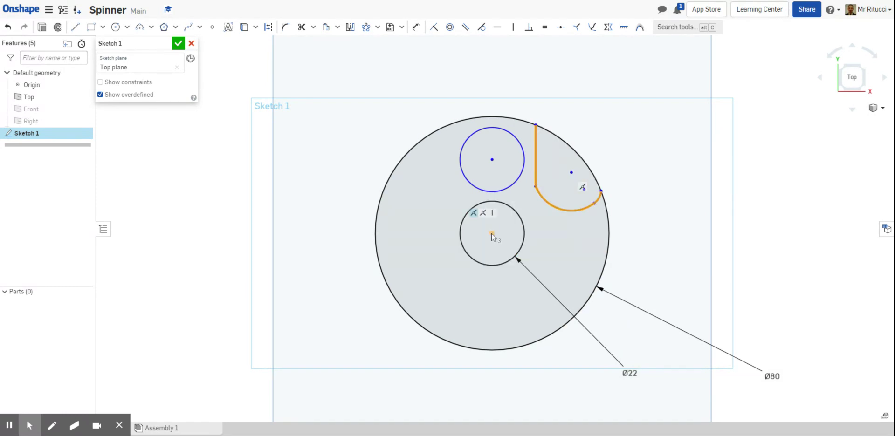
{"action": "left_click", "coordinate": [377, 27]}
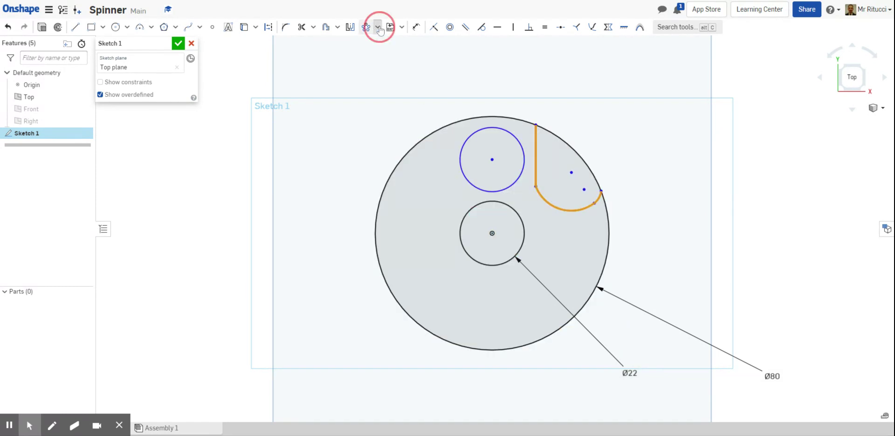
{"action": "left_click", "coordinate": [371, 59]}
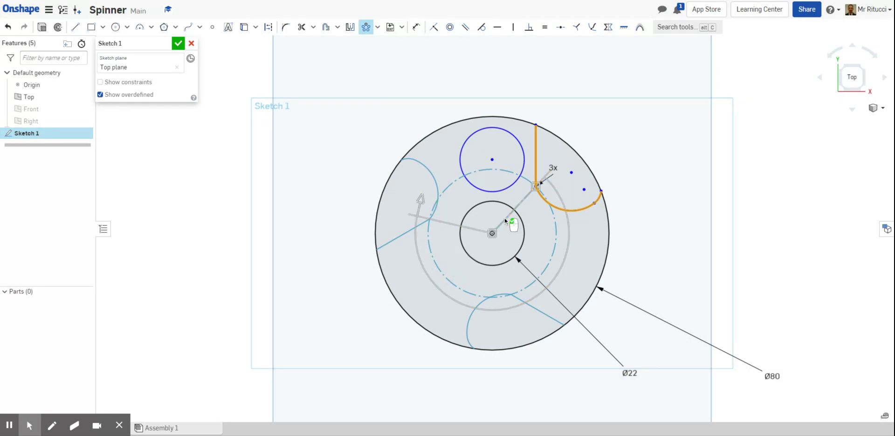
{"action": "left_click", "coordinate": [514, 186]}
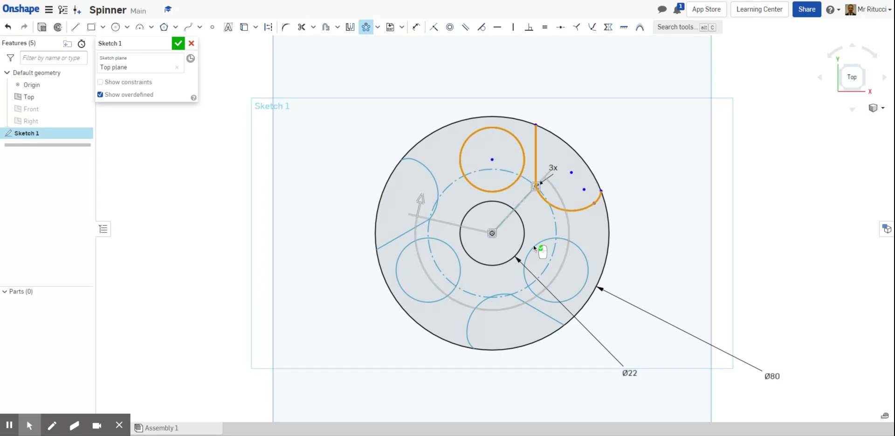
{"action": "left_click", "coordinate": [553, 195]}
{"action": "left_click", "coordinate": [626, 160]}
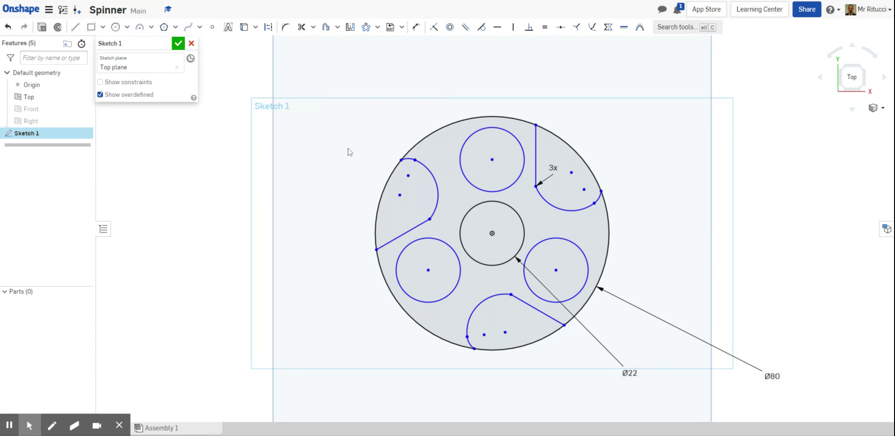
Step: Trim the outer circle's segments across the three notch openings and finish the sketch
{"action": "key", "text": "m"}
{"action": "left_click", "coordinate": [380, 189]}
{"action": "left_click", "coordinate": [574, 145]}
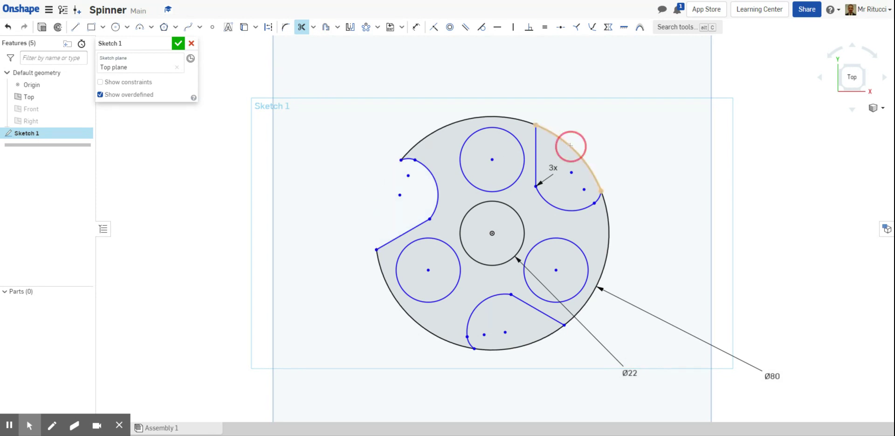
{"action": "left_click", "coordinate": [525, 345]}
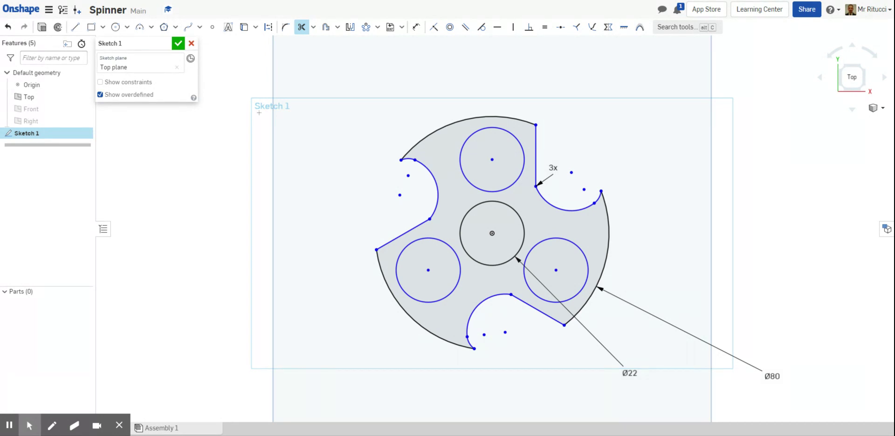
{"action": "left_click", "coordinate": [177, 44]}
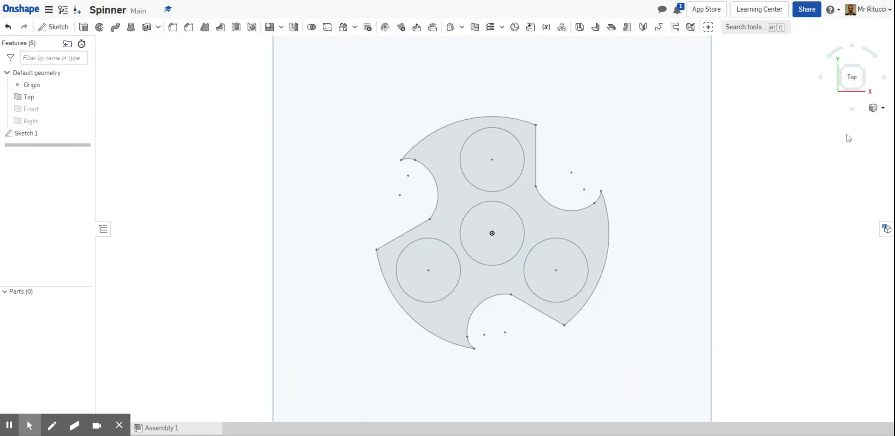
Step: Extrude the spinner profile region surrounding the four circular holes as a new blind solid
{"action": "left_click", "coordinate": [870, 111]}
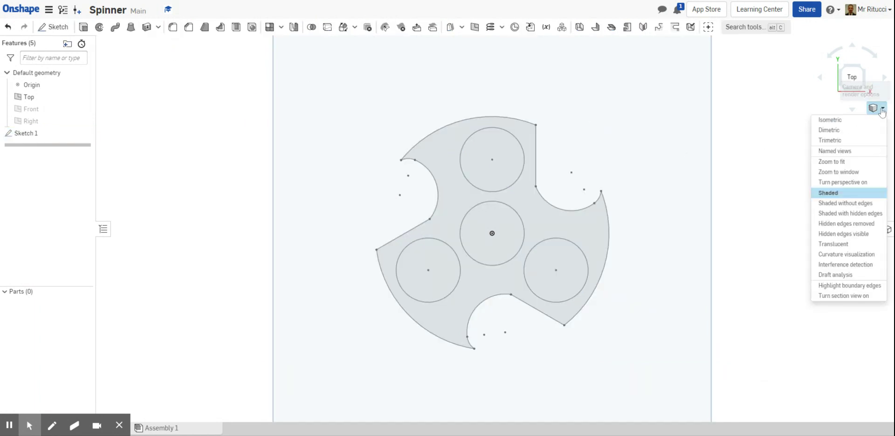
{"action": "left_click", "coordinate": [832, 120]}
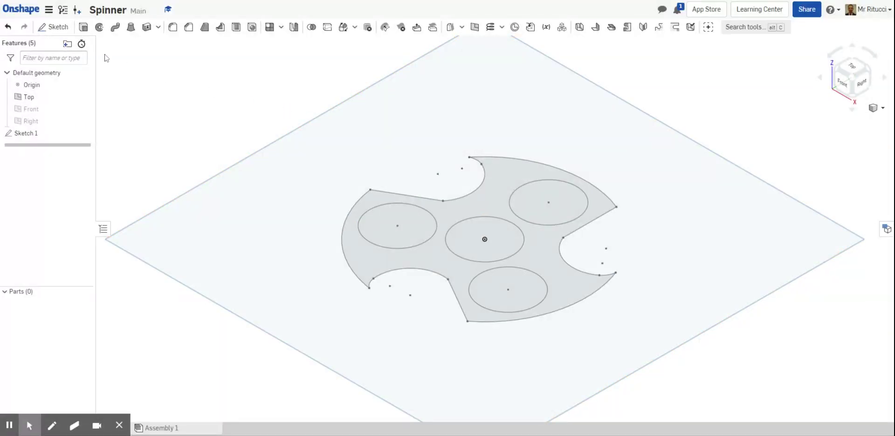
{"action": "left_click", "coordinate": [83, 28]}
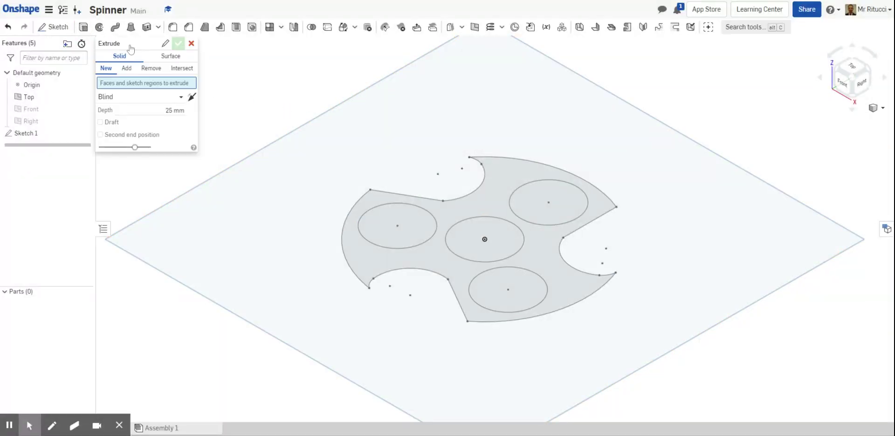
{"action": "left_click", "coordinate": [482, 215]}
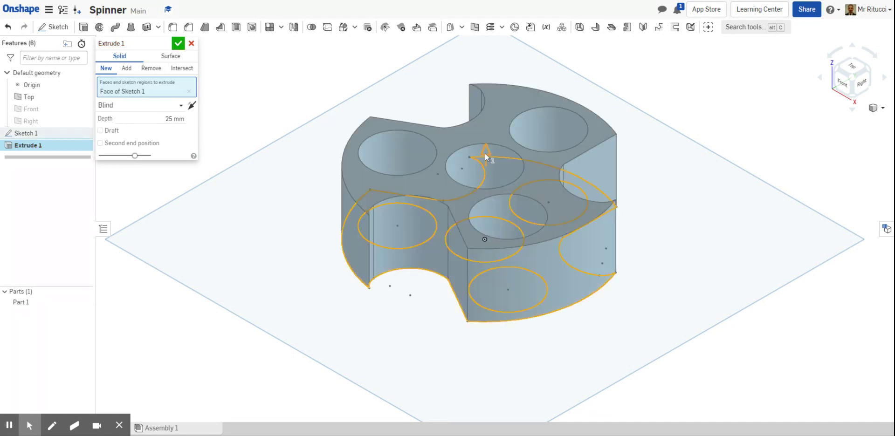
Step: Try extrusion depths of 4.9 mm and 9.9 mm for the spinner body
{"action": "left_click_drag", "start_coordinate": [487, 156], "coordinate": [485, 223]}
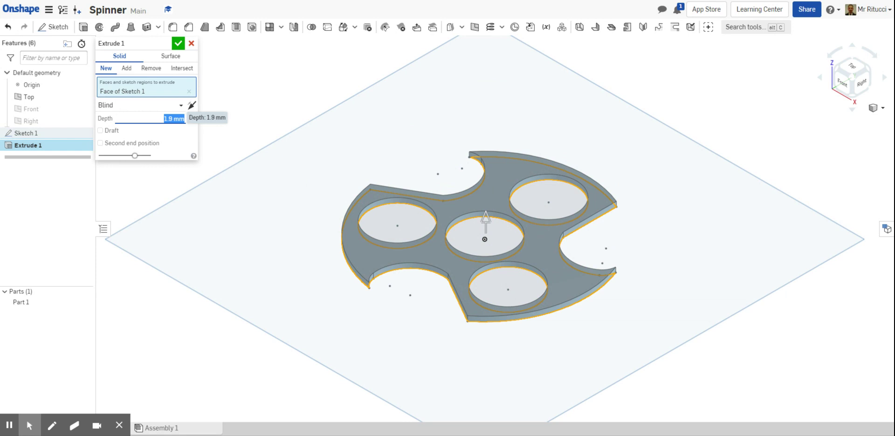
{"action": "type", "text": "4.9"}
{"action": "key", "text": "Return"}
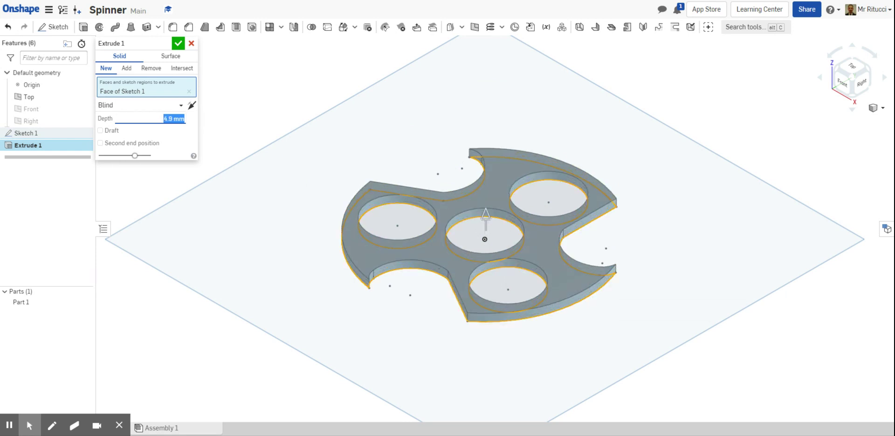
{"action": "type", "text": "9.9"}
{"action": "key", "text": "Return"}
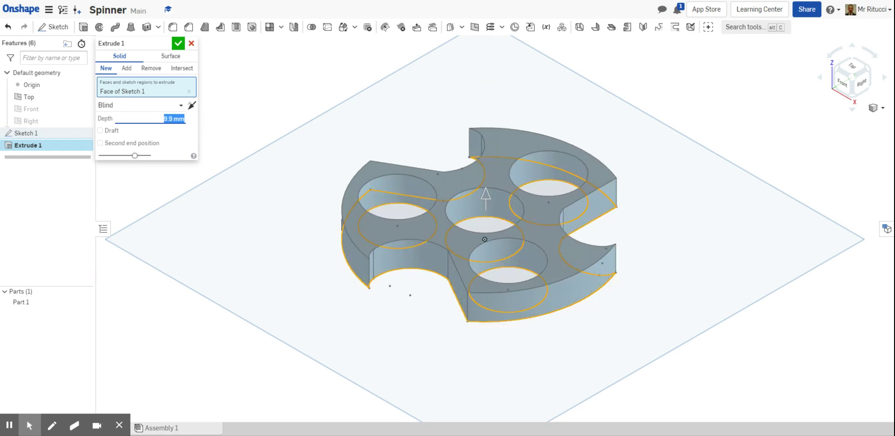
Step: Set the spinner body's extrusion depth to 8 mm and finish the extrusion
{"action": "left_click", "coordinate": [172, 118]}
{"action": "type", "text": "8"}
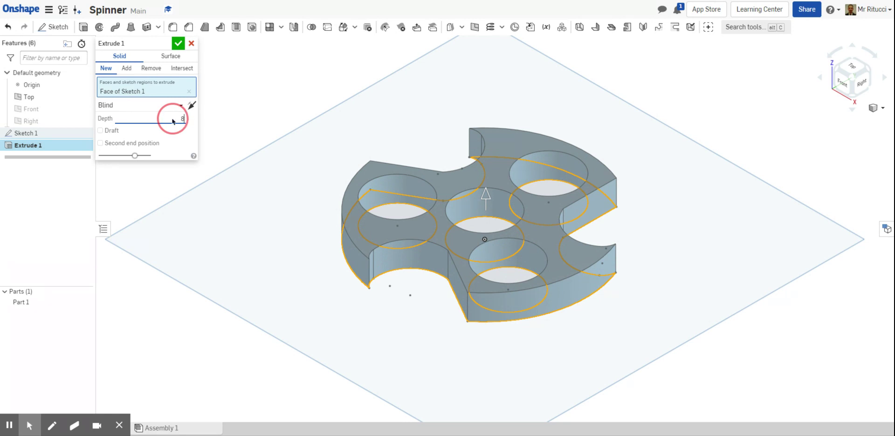
{"action": "left_click", "coordinate": [181, 46]}
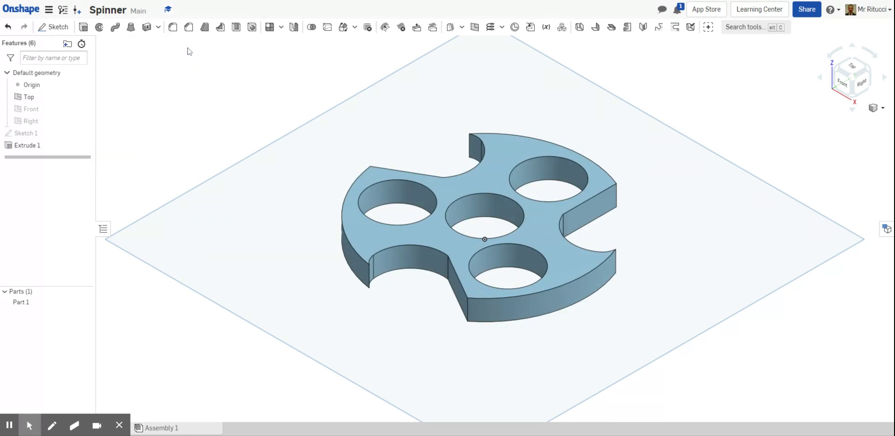
Step: Hide the Top plane so that only the spinner body is displayed
{"action": "right_click_drag", "start_coordinate": [420, 144], "coordinate": [461, 131]}
{"action": "left_click", "coordinate": [881, 110]}
{"action": "left_click", "coordinate": [821, 117]}
{"action": "scroll", "coordinate": [550, 185], "scroll_direction": "up", "scroll_amount": 1}
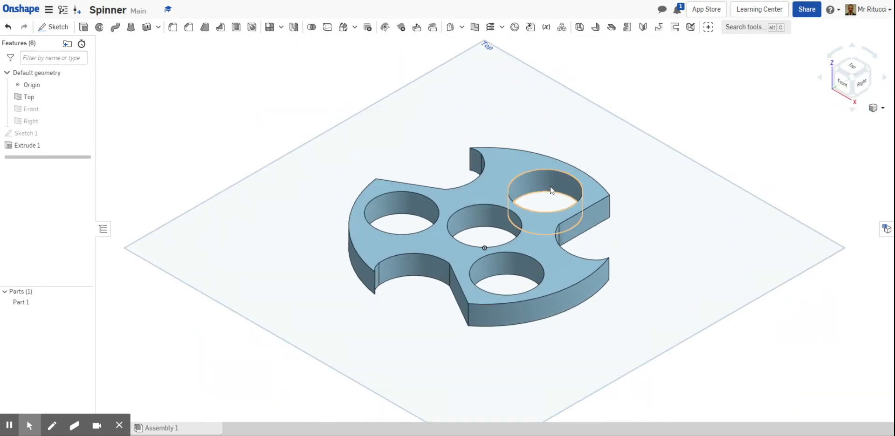
{"action": "left_click", "coordinate": [518, 216]}
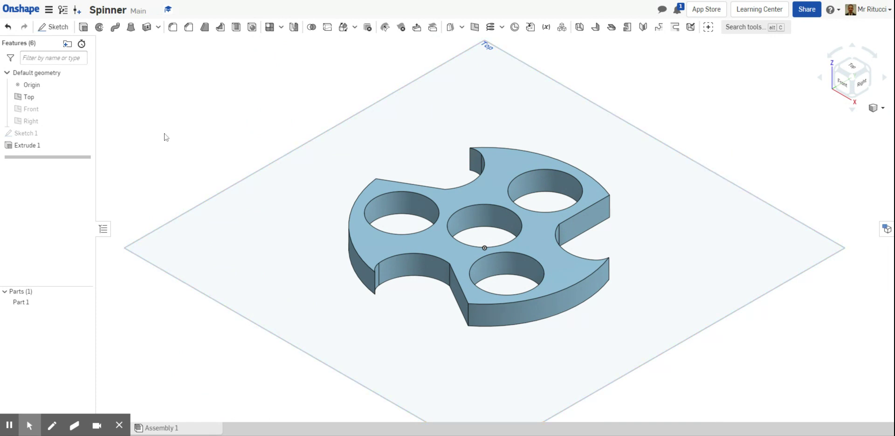
{"action": "left_click", "coordinate": [88, 98]}
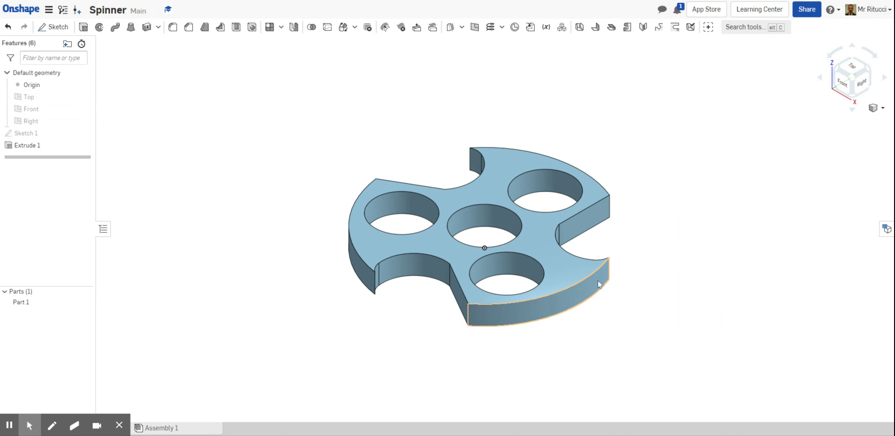
Step: Start a fillet with a 1.5 mm radius and select all outer perimeter edges of the spinner's upper face, including the three notches
{"action": "scroll", "coordinate": [608, 258], "scroll_direction": "up", "scroll_amount": 1}
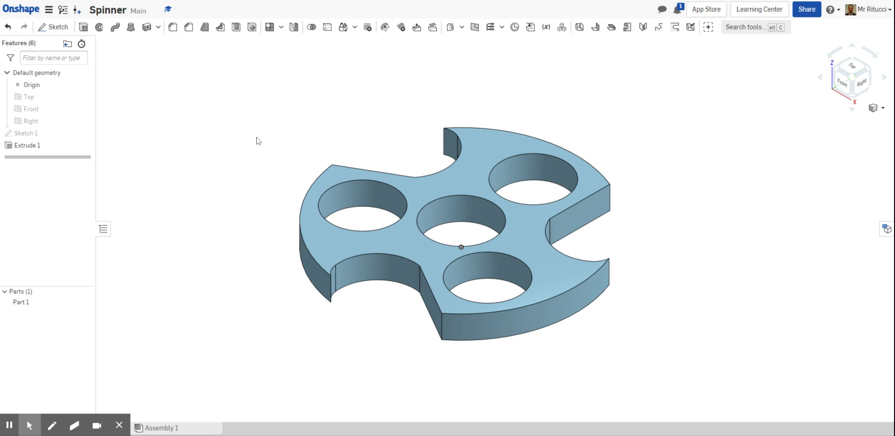
{"action": "left_click", "coordinate": [172, 29]}
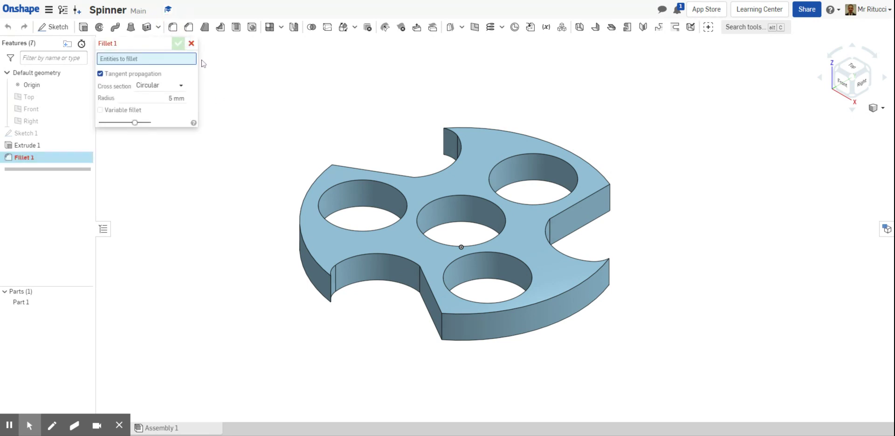
{"action": "left_click", "coordinate": [173, 98]}
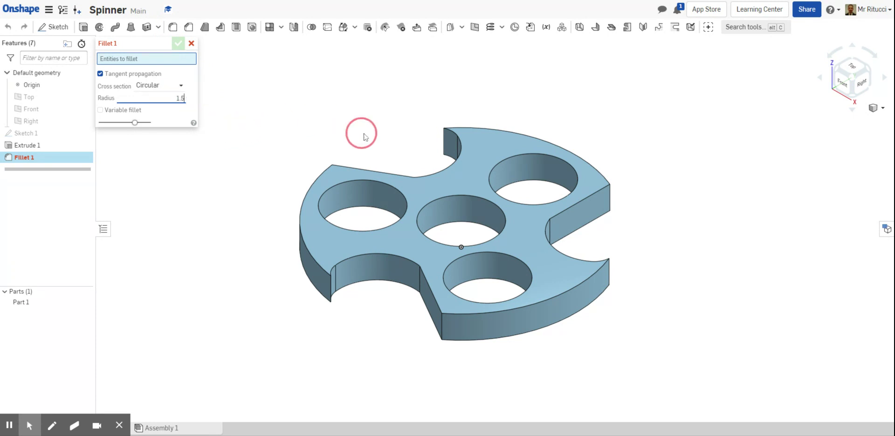
{"action": "left_click", "coordinate": [389, 172]}
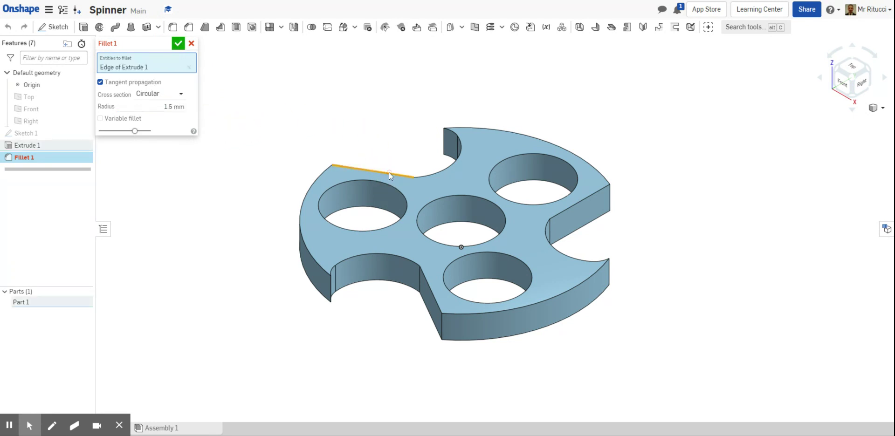
{"action": "left_click", "coordinate": [435, 172]}
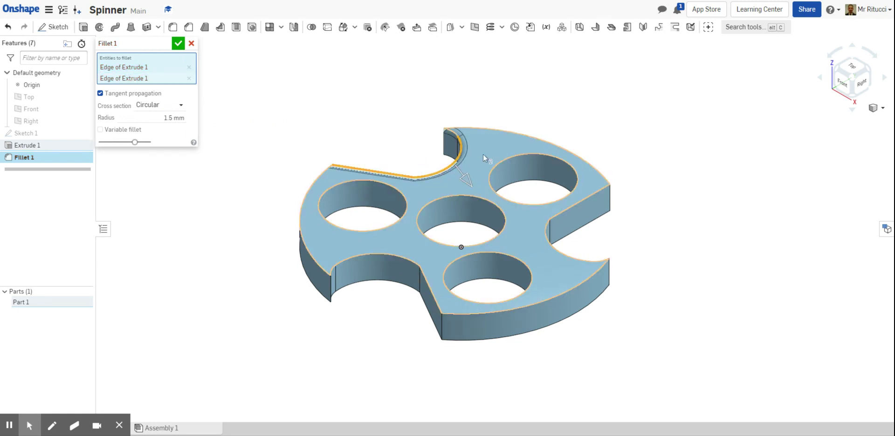
{"action": "left_click", "coordinate": [498, 130]}
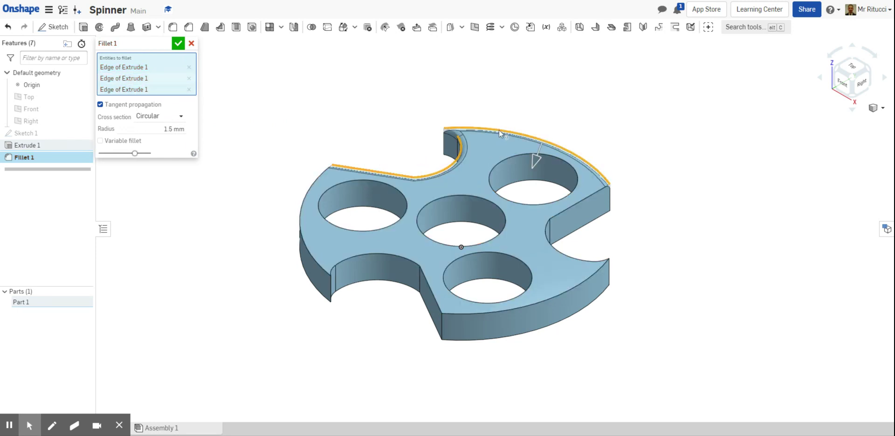
{"action": "left_click", "coordinate": [592, 191]}
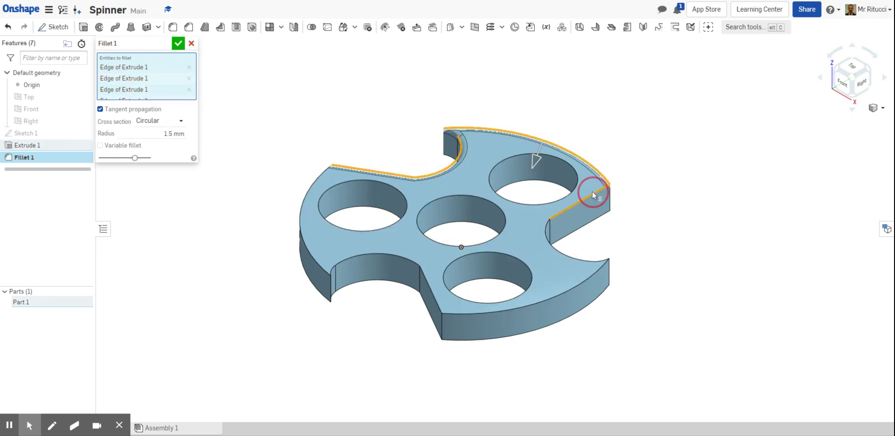
{"action": "left_click", "coordinate": [545, 230]}
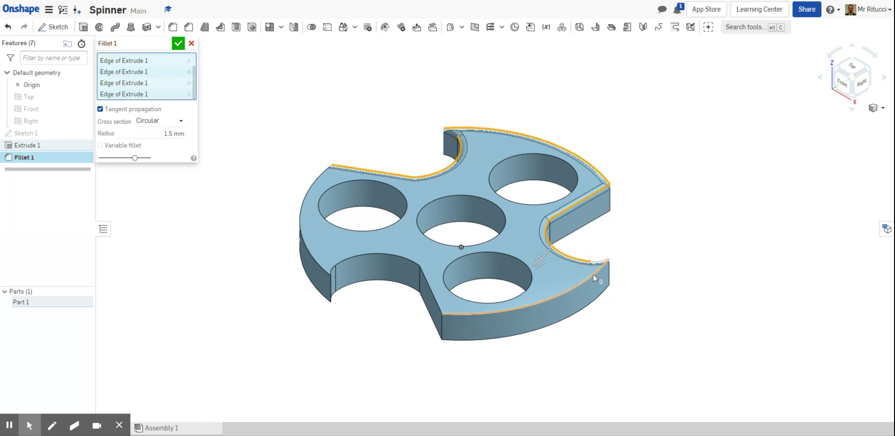
{"action": "left_click", "coordinate": [423, 280]}
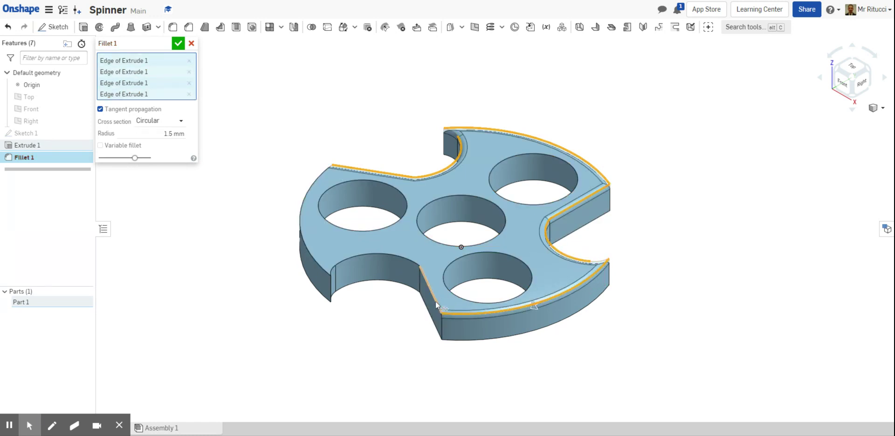
{"action": "left_click", "coordinate": [401, 260]}
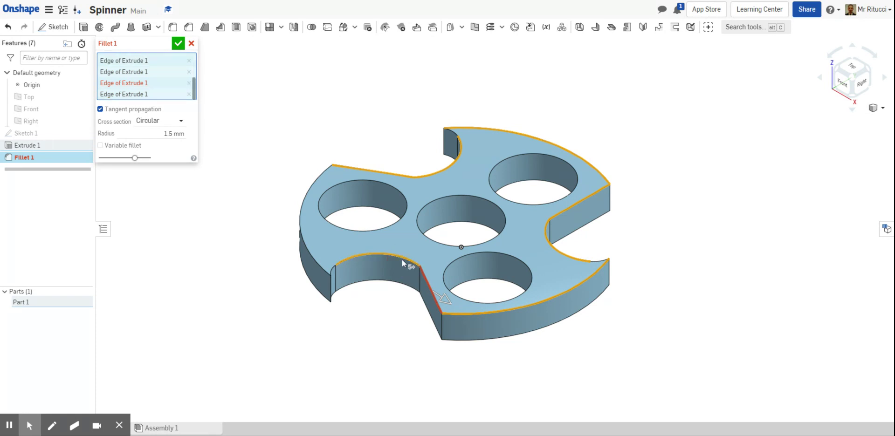
{"action": "left_click", "coordinate": [319, 253]}
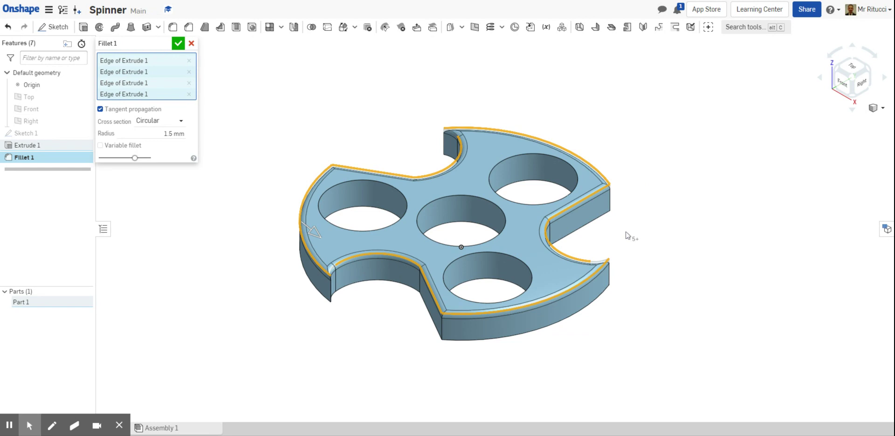
Step: Add the outer perimeter and notch edges of the spinner's underside to the 1.5 mm fillet
{"action": "right_click_drag", "start_coordinate": [625, 241], "coordinate": [591, 166]}
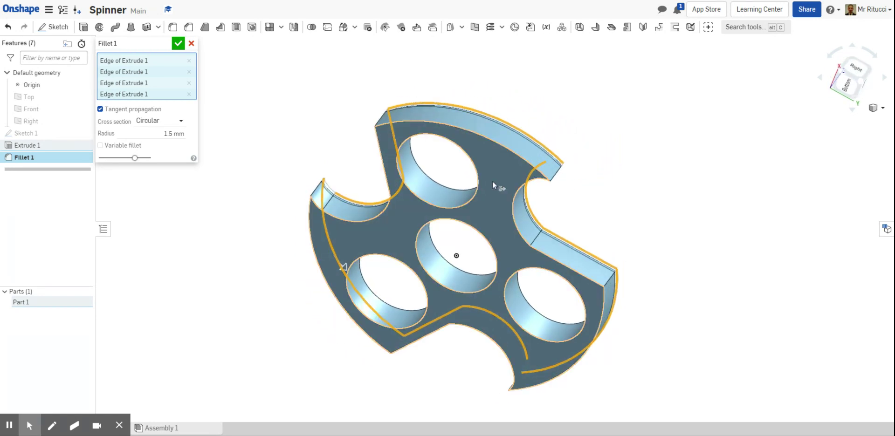
{"action": "left_click", "coordinate": [495, 141]}
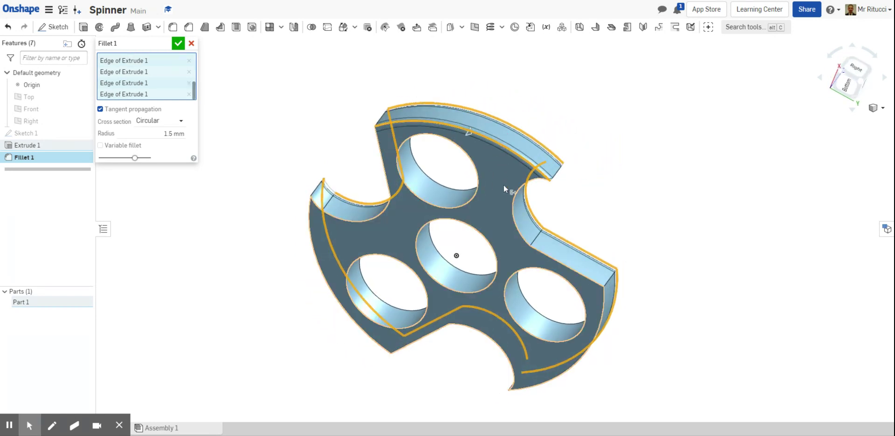
{"action": "left_click", "coordinate": [513, 199]}
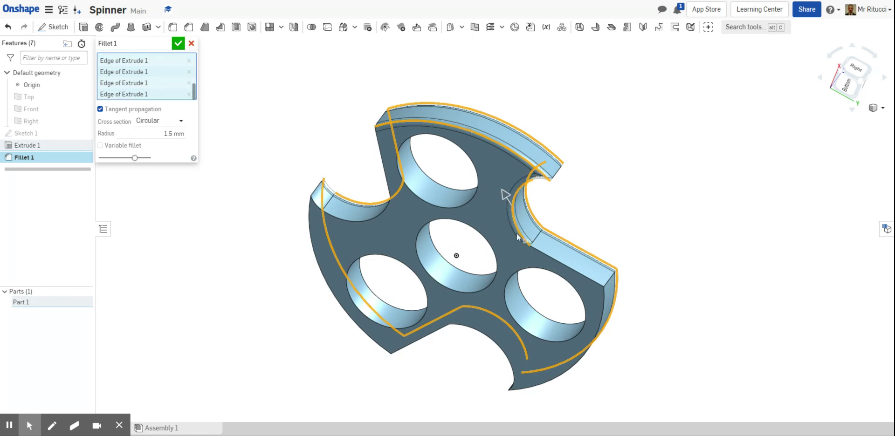
{"action": "left_click", "coordinate": [560, 264]}
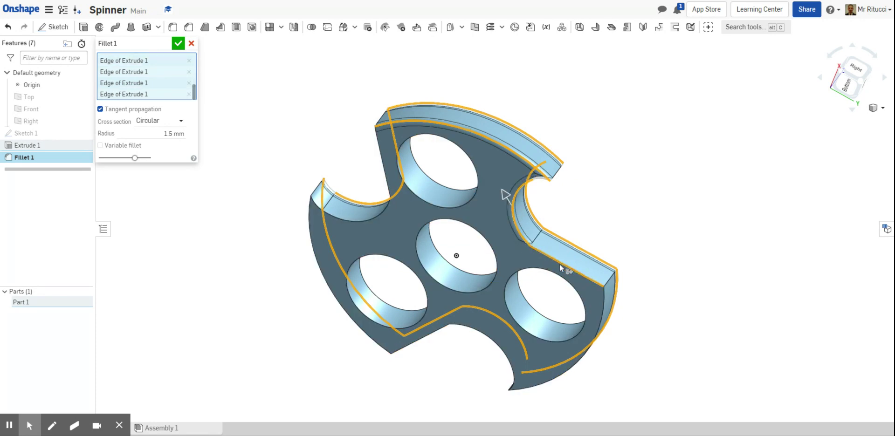
{"action": "left_click", "coordinate": [600, 314]}
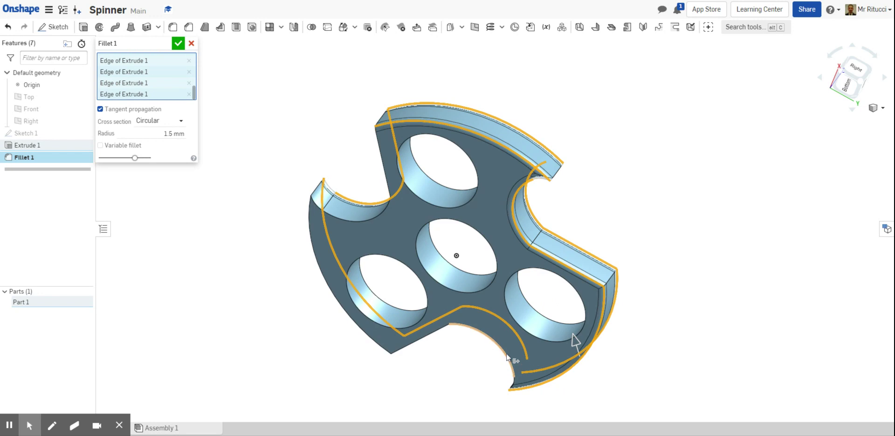
{"action": "left_click", "coordinate": [425, 335]}
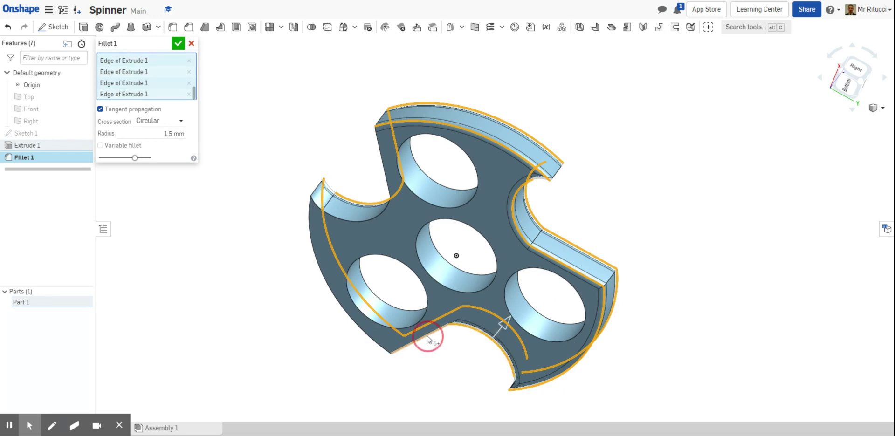
{"action": "left_click", "coordinate": [368, 345]}
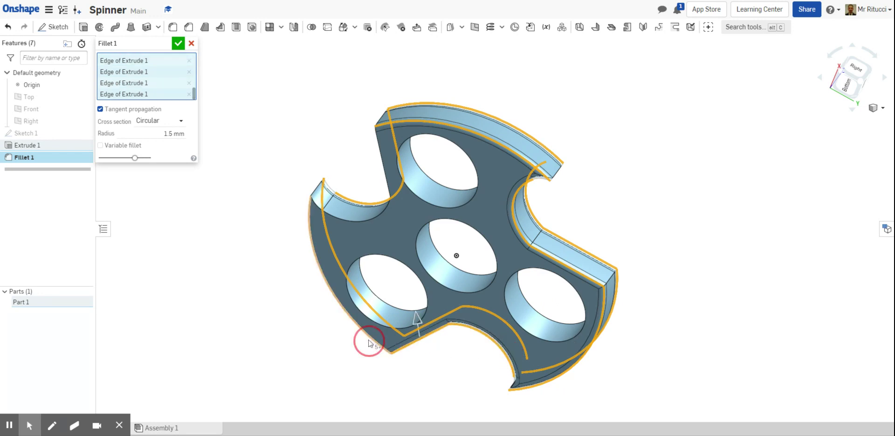
{"action": "left_click", "coordinate": [352, 223]}
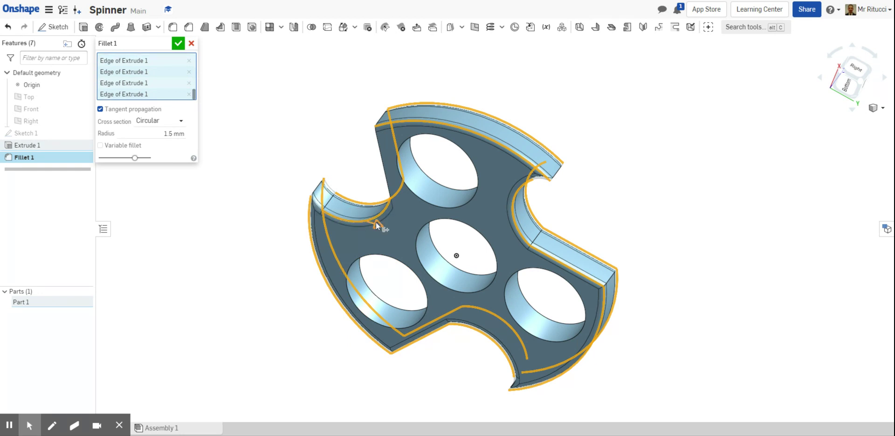
Step: Add the vertical edges where line and arc meet inside the three notches to the fillet and finish it
{"action": "right_click_drag", "start_coordinate": [621, 159], "coordinate": [560, 204]}
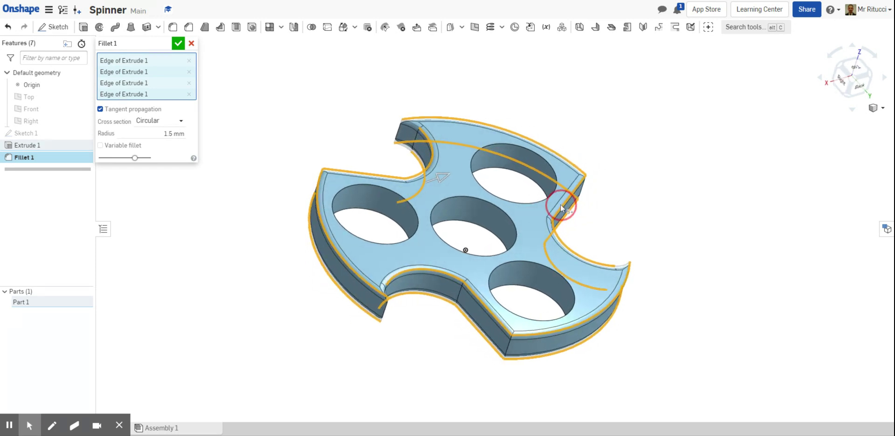
{"action": "left_click", "coordinate": [459, 296]}
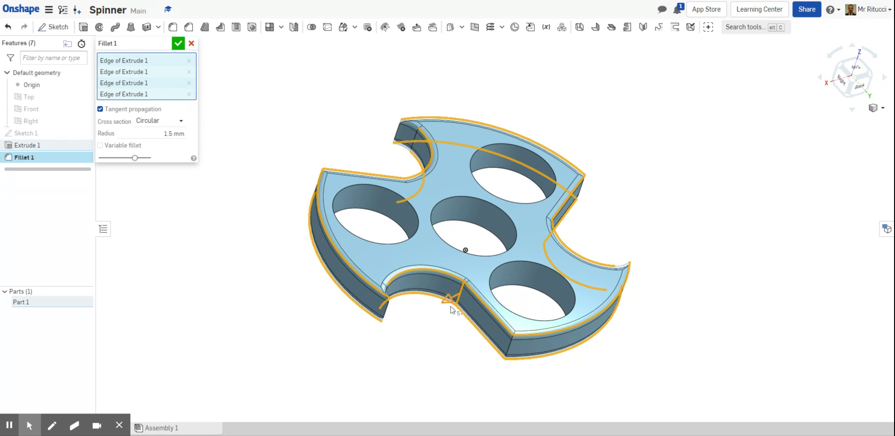
{"action": "mouse_move", "coordinate": [673, 319]}
{"action": "right_mouse_down"}
{"action": "mouse_move", "coordinate": [603, 330]}
{"action": "mouse_move", "coordinate": [605, 339]}
{"action": "mouse_move", "coordinate": [623, 340]}
{"action": "right_mouse_up"}
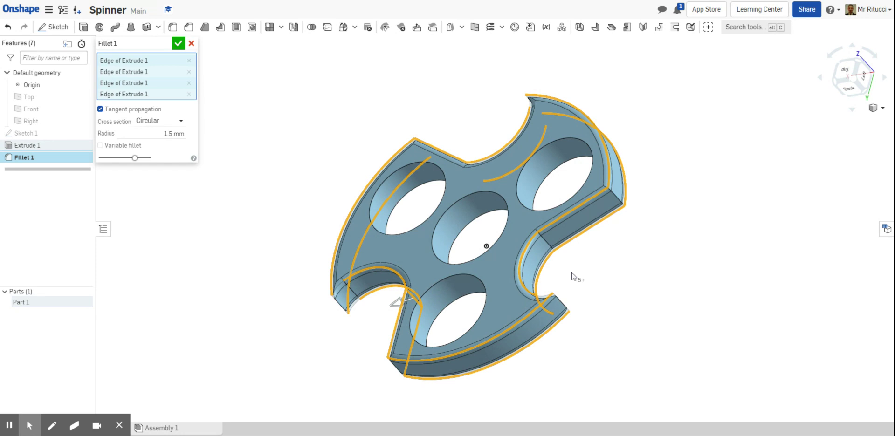
{"action": "mouse_move", "coordinate": [639, 280]}
{"action": "right_mouse_down"}
{"action": "mouse_move", "coordinate": [576, 355]}
{"action": "mouse_move", "coordinate": [574, 371]}
{"action": "mouse_move", "coordinate": [597, 373]}
{"action": "right_mouse_up"}
{"action": "mouse_move", "coordinate": [593, 301]}
{"action": "right_mouse_down"}
{"action": "mouse_move", "coordinate": [561, 303]}
{"action": "mouse_move", "coordinate": [569, 307]}
{"action": "mouse_move", "coordinate": [564, 360]}
{"action": "mouse_move", "coordinate": [566, 290]}
{"action": "right_mouse_up"}
{"action": "left_click", "coordinate": [488, 189]}
{"action": "left_click", "coordinate": [476, 220]}
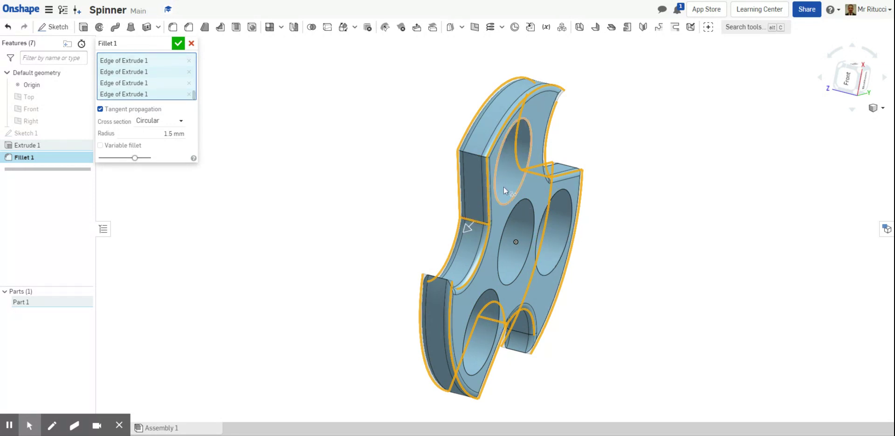
{"action": "mouse_move", "coordinate": [631, 223]}
{"action": "right_mouse_down"}
{"action": "mouse_move", "coordinate": [680, 243]}
{"action": "mouse_move", "coordinate": [723, 209]}
{"action": "mouse_move", "coordinate": [712, 227]}
{"action": "mouse_move", "coordinate": [685, 238]}
{"action": "mouse_move", "coordinate": [723, 200]}
{"action": "mouse_move", "coordinate": [719, 209]}
{"action": "right_mouse_up"}
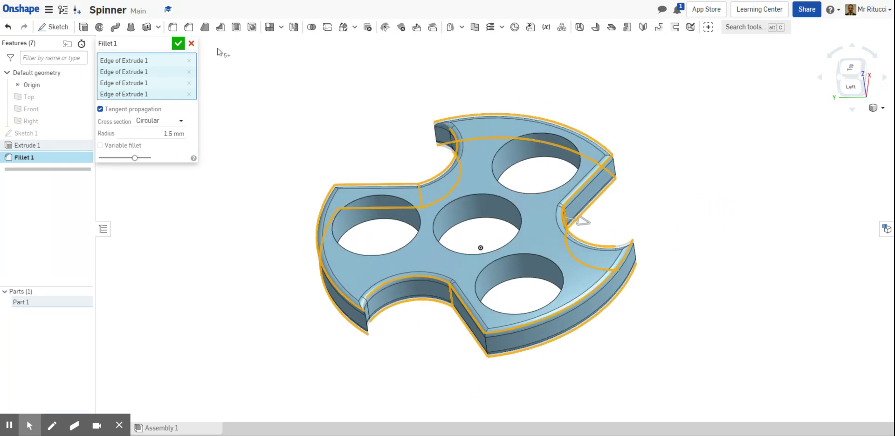
{"action": "left_click", "coordinate": [178, 43]}
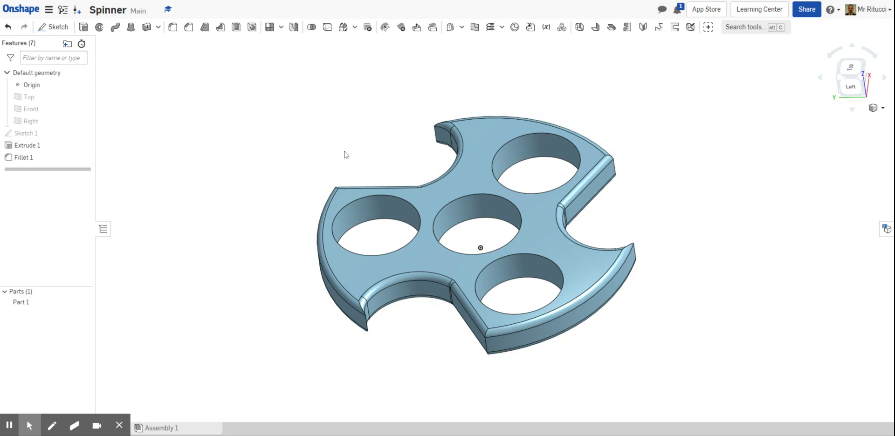
{"action": "mouse_move", "coordinate": [643, 231]}
{"action": "right_mouse_down"}
{"action": "mouse_move", "coordinate": [613, 166]}
{"action": "mouse_move", "coordinate": [545, 140]}
{"action": "mouse_move", "coordinate": [437, 148]}
{"action": "mouse_move", "coordinate": [453, 118]}
{"action": "mouse_move", "coordinate": [536, 102]}
{"action": "mouse_move", "coordinate": [586, 139]}
{"action": "mouse_move", "coordinate": [592, 160]}
{"action": "mouse_move", "coordinate": [565, 167]}
{"action": "mouse_move", "coordinate": [586, 143]}
{"action": "mouse_move", "coordinate": [624, 135]}
{"action": "mouse_move", "coordinate": [599, 163]}
{"action": "mouse_move", "coordinate": [605, 174]}
{"action": "right_mouse_up"}
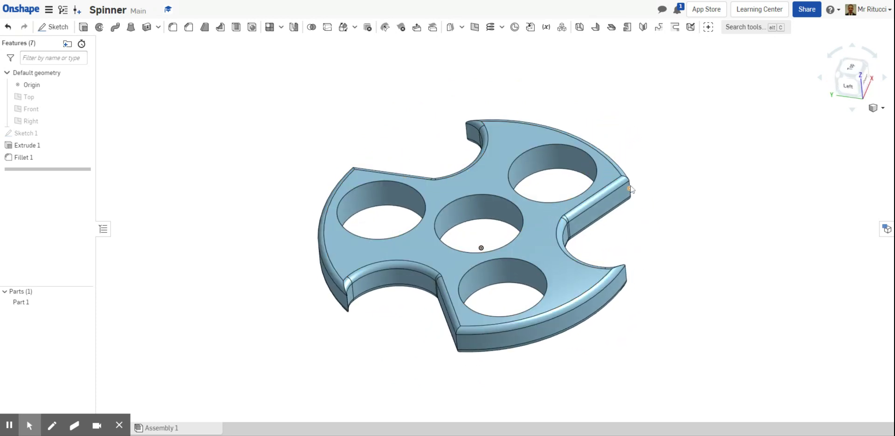
{"action": "scroll", "coordinate": [629, 188], "scroll_direction": "down", "scroll_amount": 2}
{"action": "right_click_drag", "start_coordinate": [641, 204], "coordinate": [647, 219]}
{"action": "scroll", "coordinate": [646, 218], "scroll_direction": "up", "scroll_amount": 2}
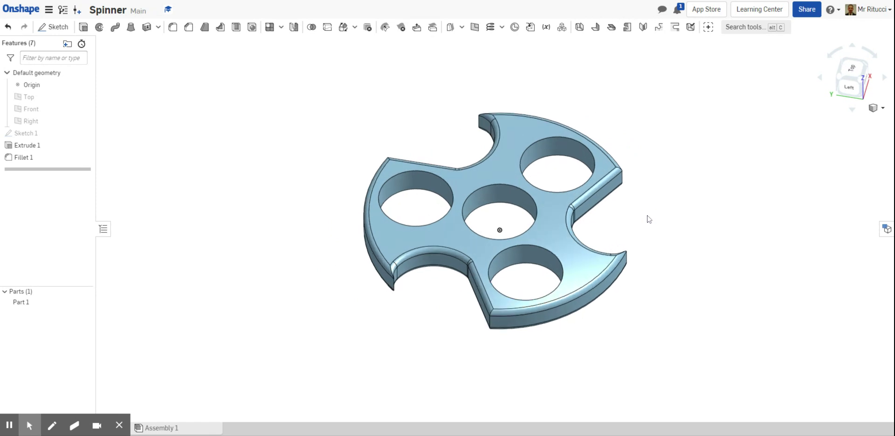
Step: Rename the part Part 1 as Spinner
{"action": "right_click", "coordinate": [65, 306]}
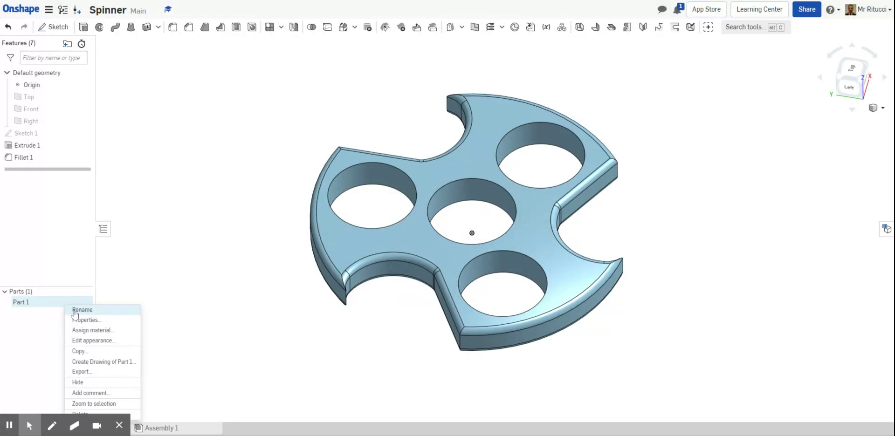
{"action": "left_click", "coordinate": [80, 310]}
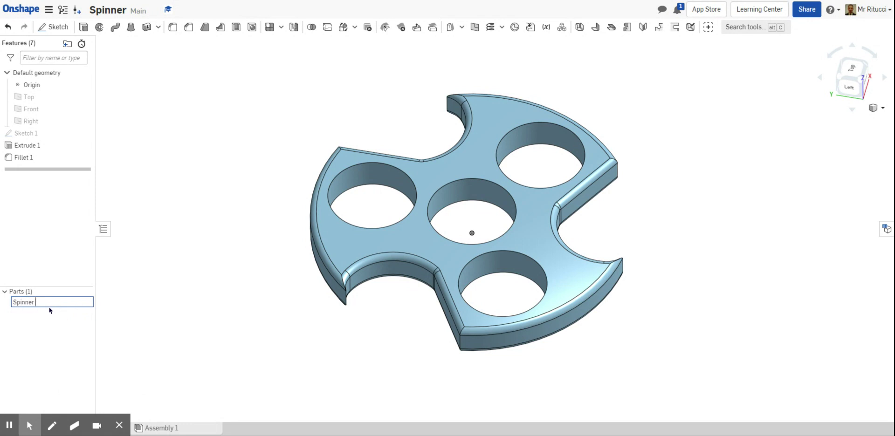
{"action": "left_click", "coordinate": [61, 327]}
Step: Change the Spinner part's appearance to the red palette colour DD5228 with full opacity (1.00) and apply it
{"action": "right_click", "coordinate": [40, 307]}
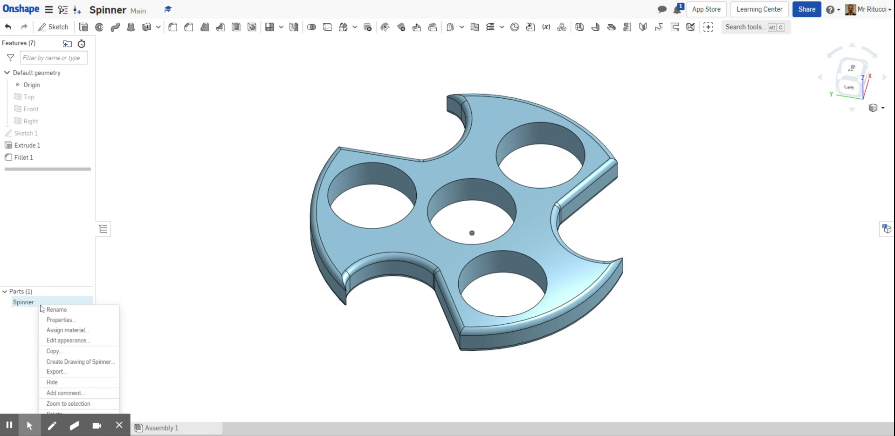
{"action": "left_click", "coordinate": [51, 340]}
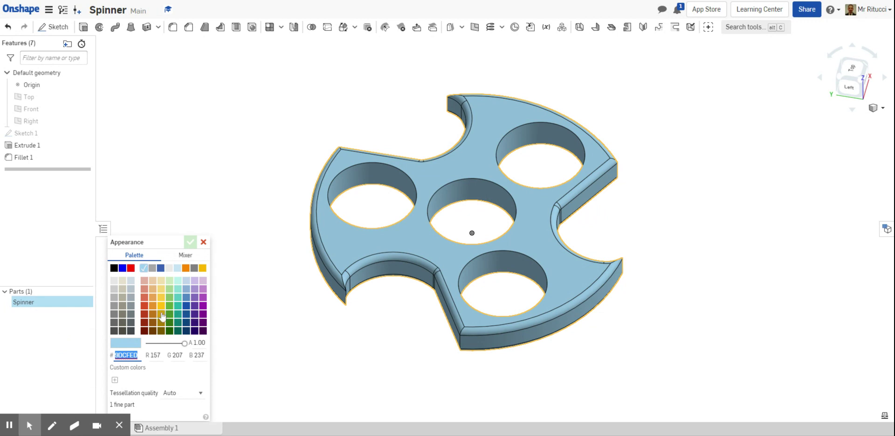
{"action": "left_click", "coordinate": [144, 307]}
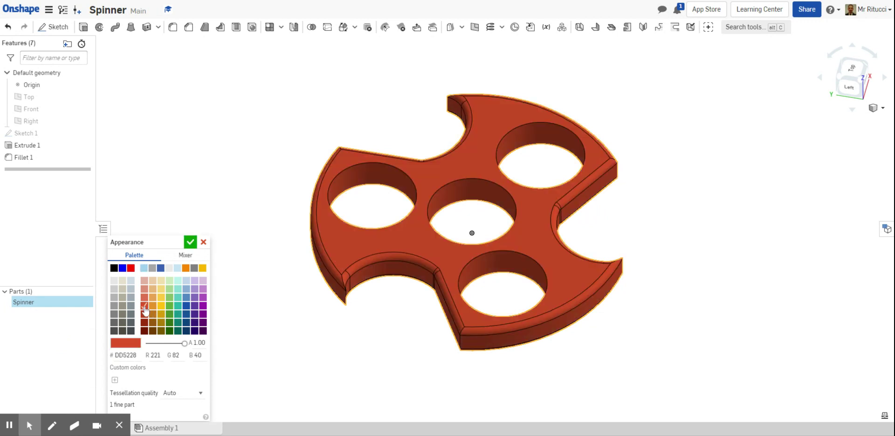
{"action": "left_click", "coordinate": [182, 344]}
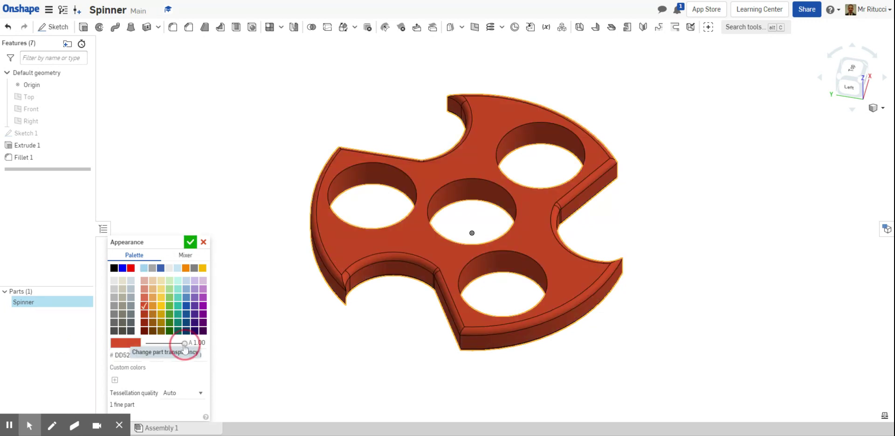
{"action": "left_click_drag", "start_coordinate": [182, 346], "coordinate": [185, 344]}
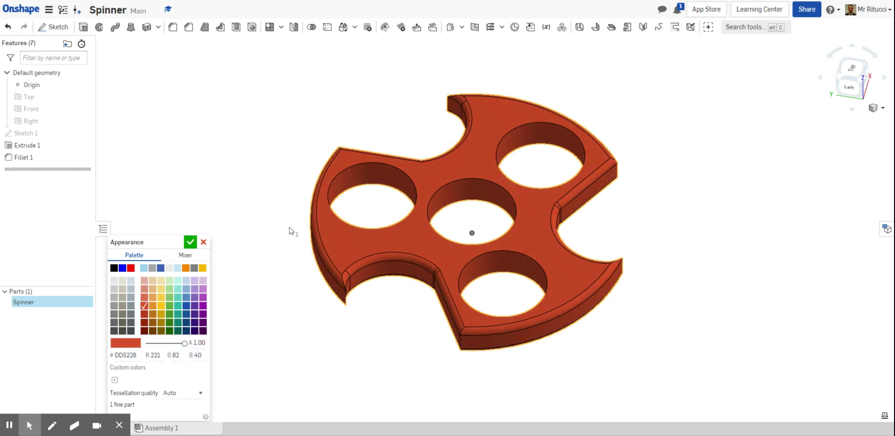
{"action": "left_click", "coordinate": [190, 243]}
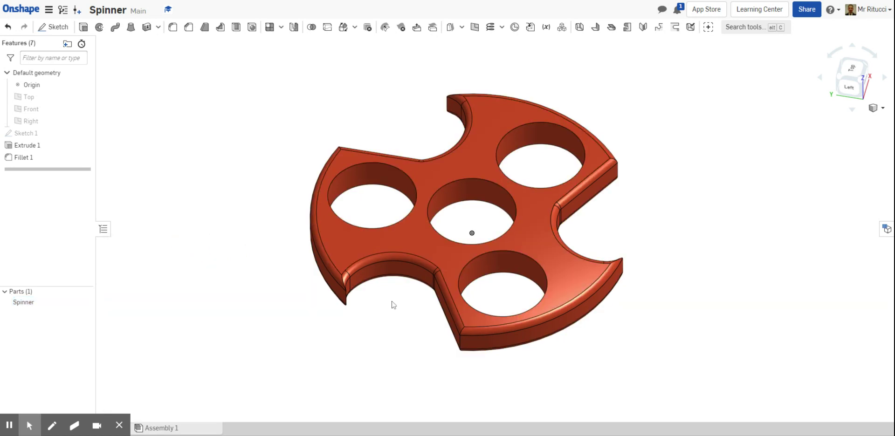